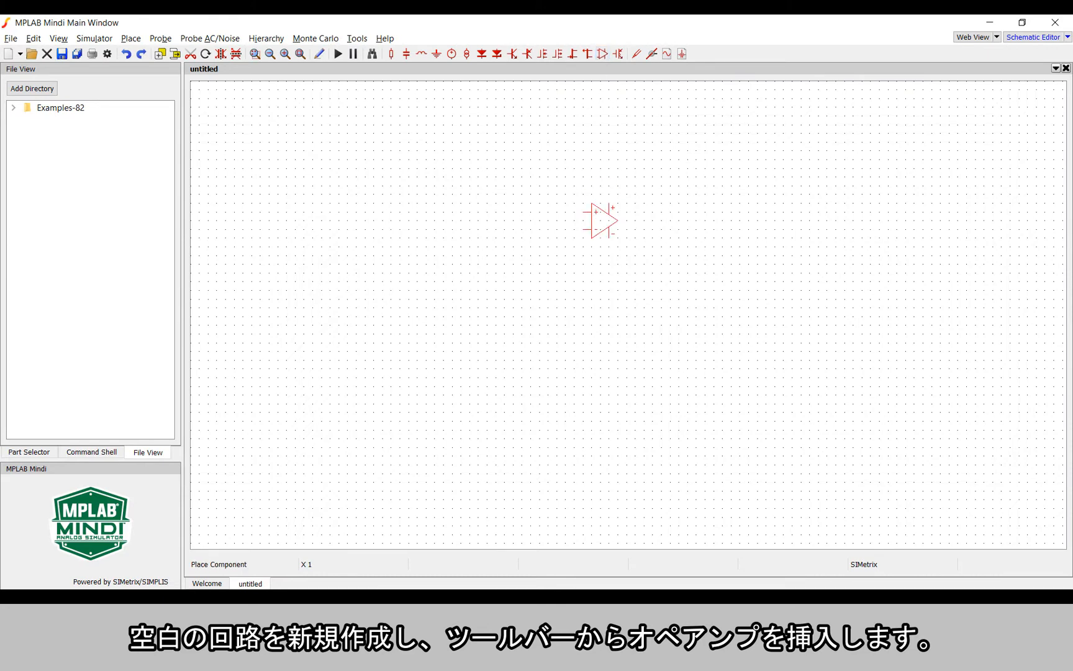
Place an op-amp in the blank schematic and change its model to Opamp_PIC18_Q41 from the Microcontroller Peripherals category.
left_click(583, 290)
key("Escape")
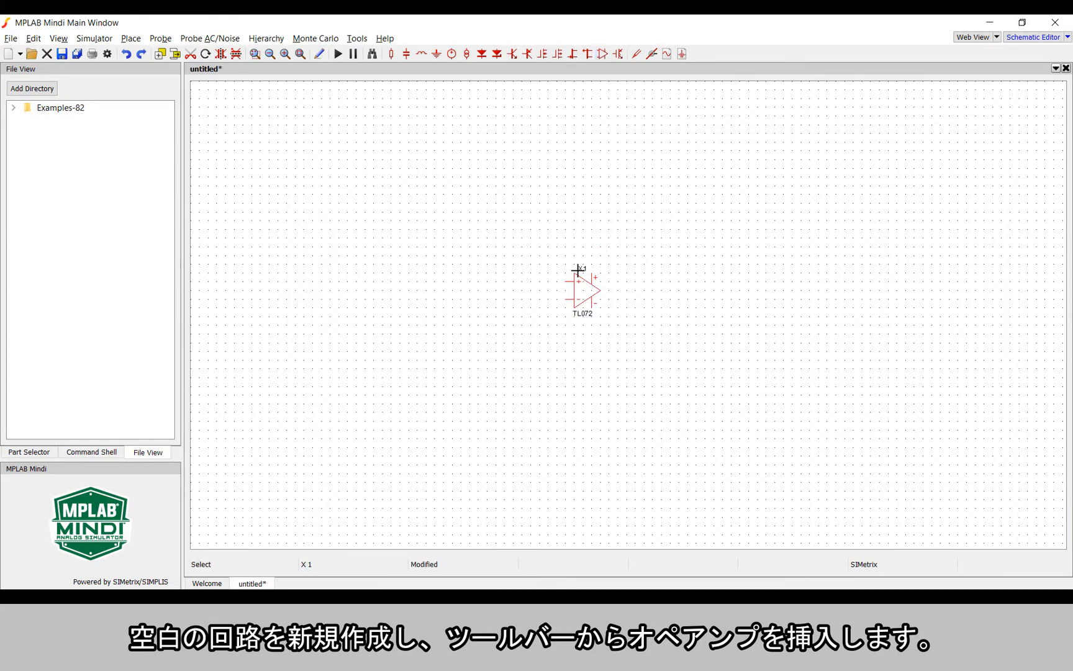
scroll(579, 286, "up", 2)
right_click(578, 286)
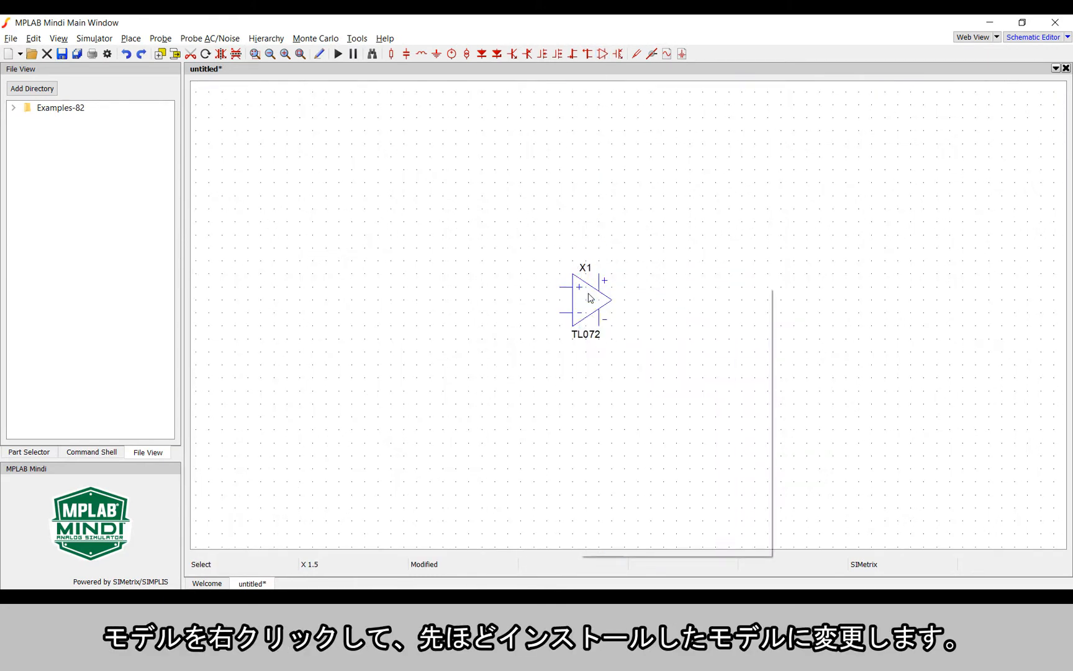
left_click(590, 292)
left_click(559, 156)
left_click(650, 108)
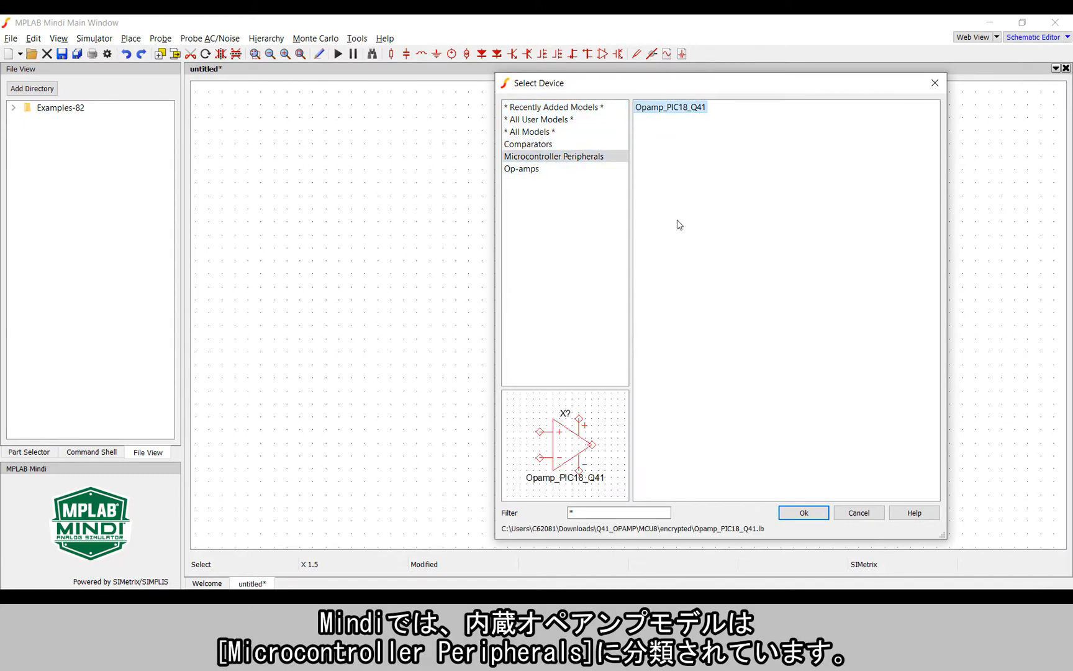
left_click(807, 513)
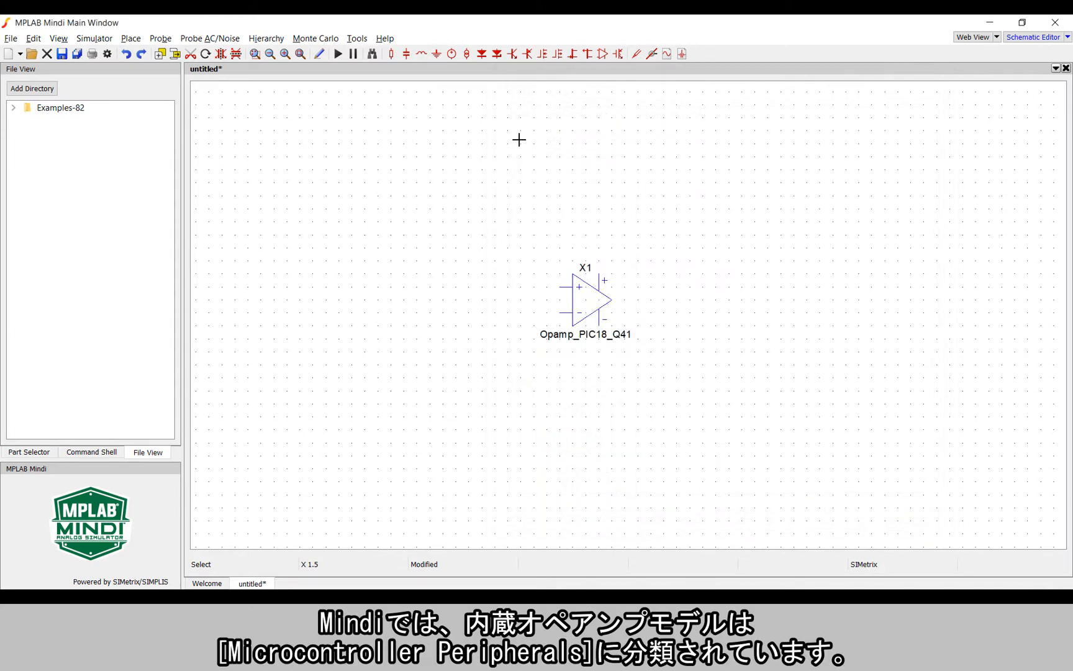
Place two voltage sources, one above the op-amp as its supply and one beside its inputs as the signal source.
left_click(450, 53)
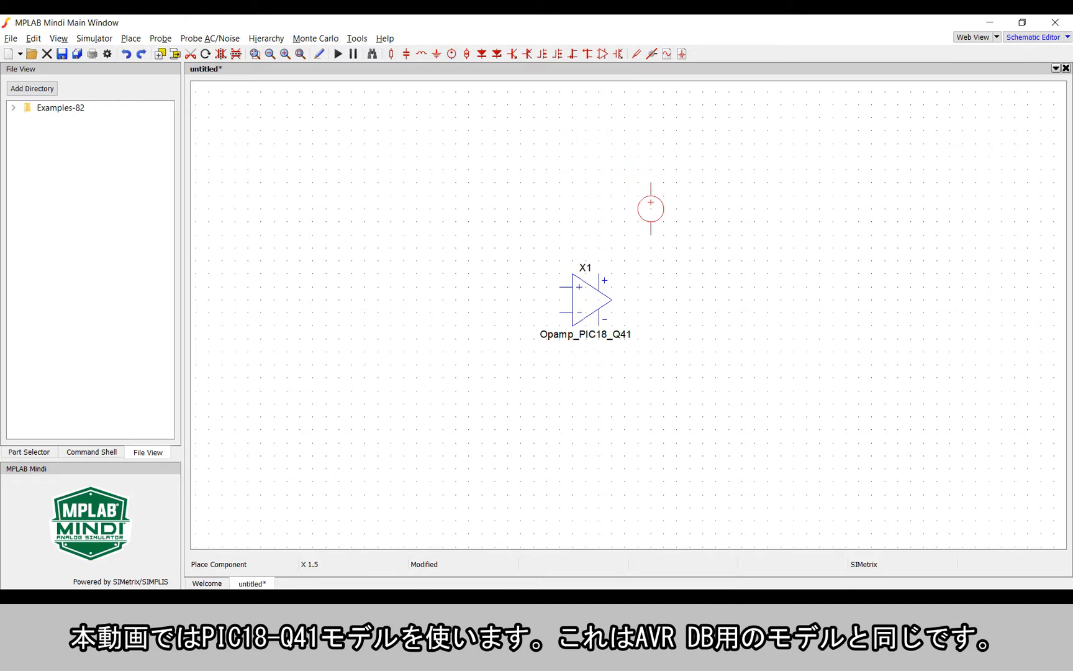
left_click(650, 209)
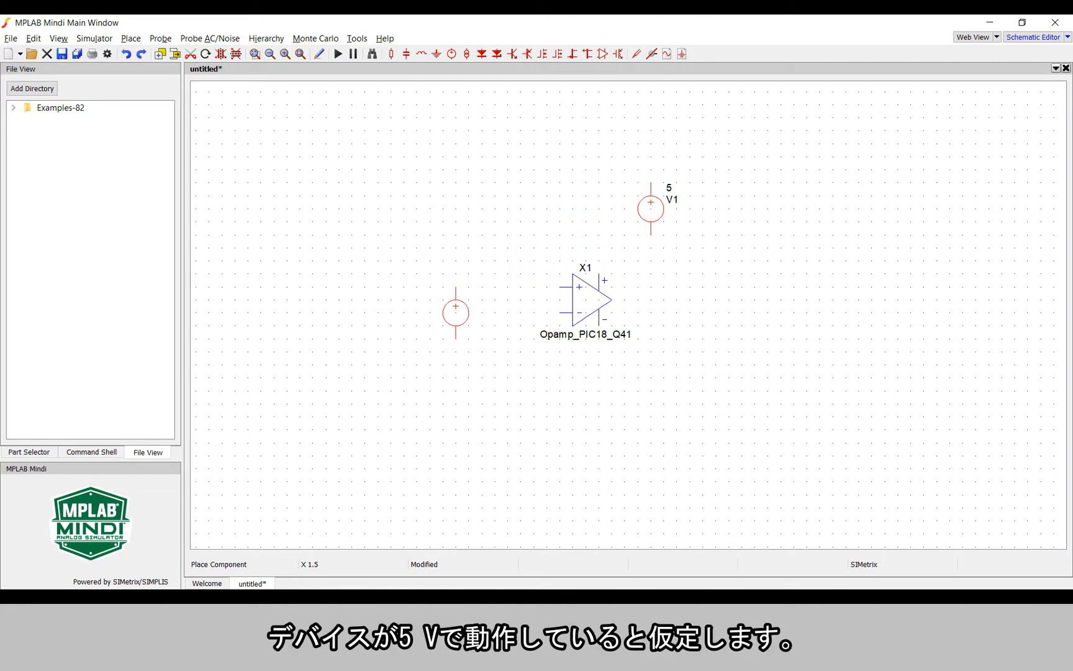
left_click(456, 304)
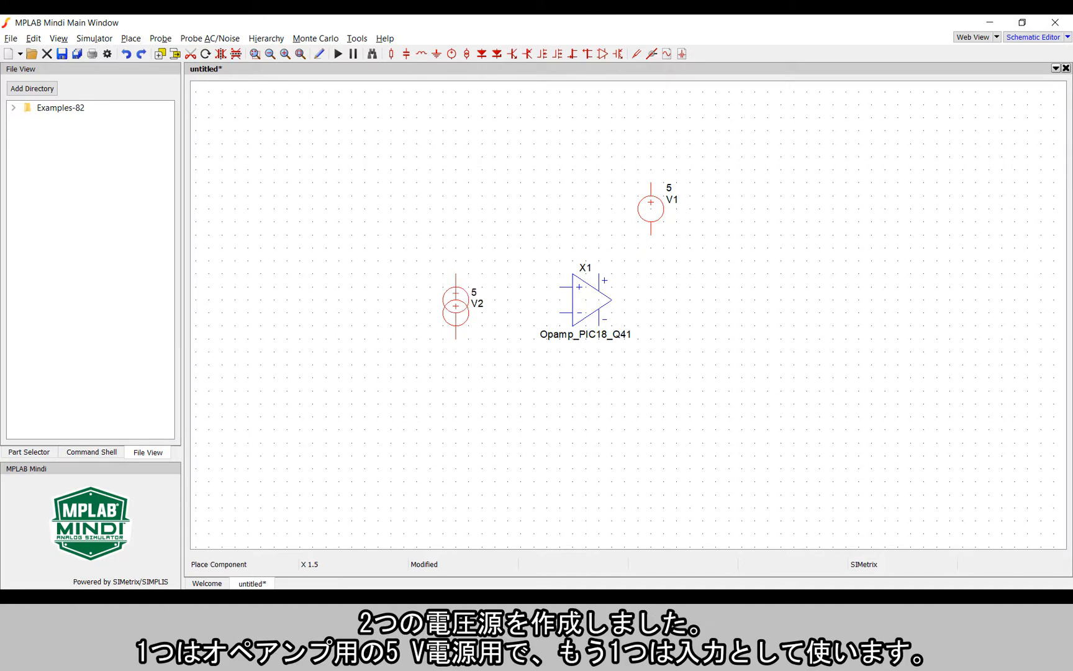
key("Escape")
Place two horizontal resistors side by side below the op-amp for the feedback network.
left_click(391, 55)
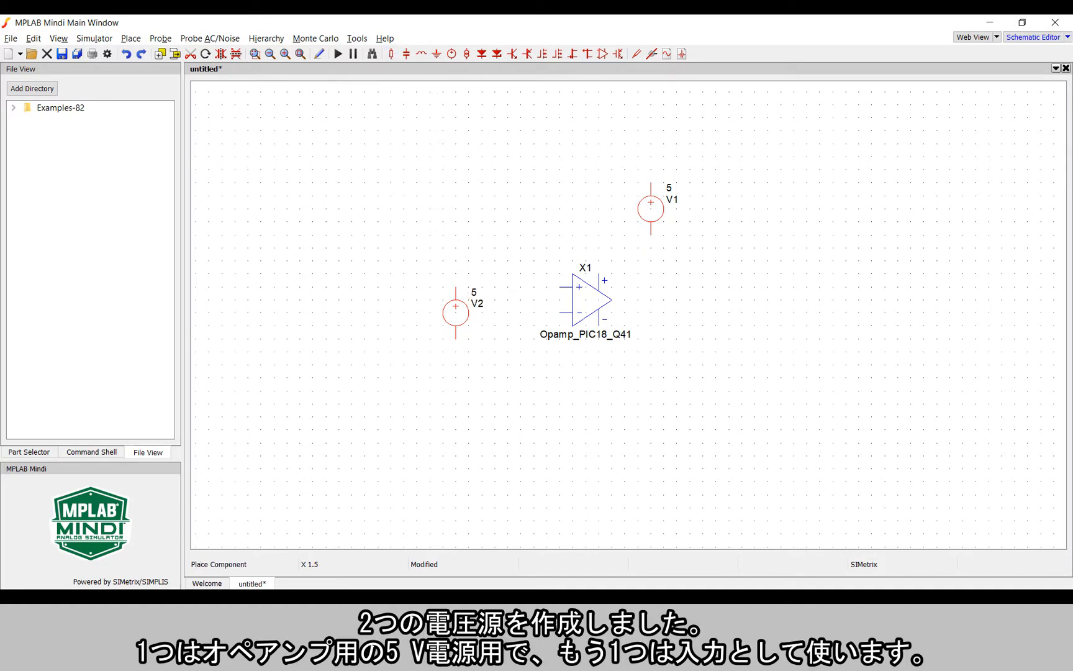
left_click(205, 55)
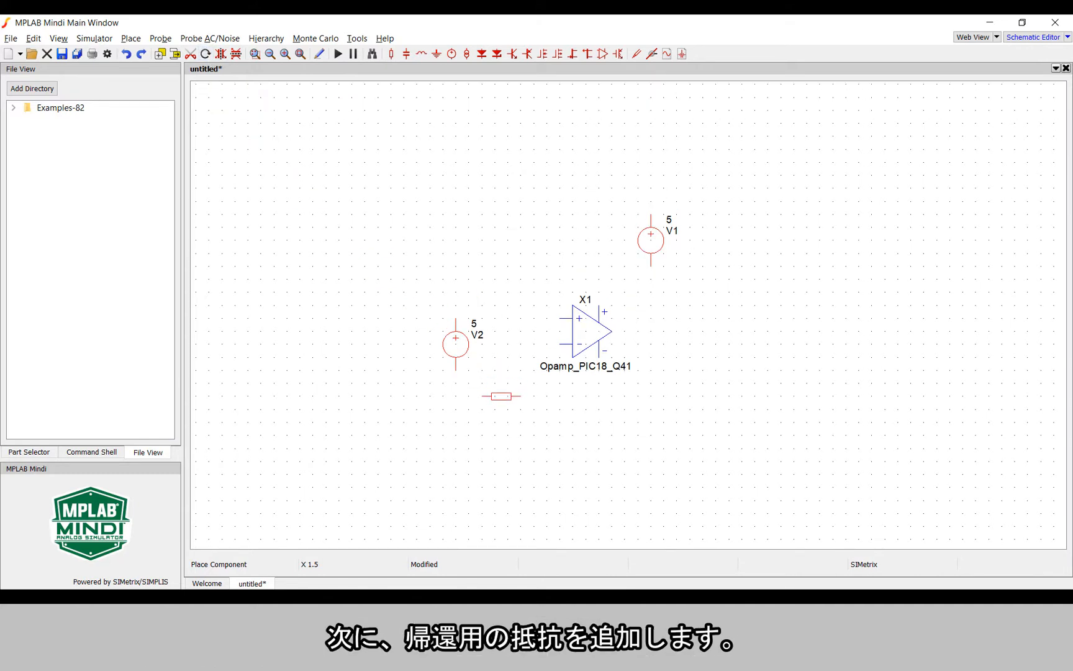
left_click(514, 396)
key("Escape")
Set the values of both feedback resistors, R1 and R2, to 160k.
right_click(531, 397)
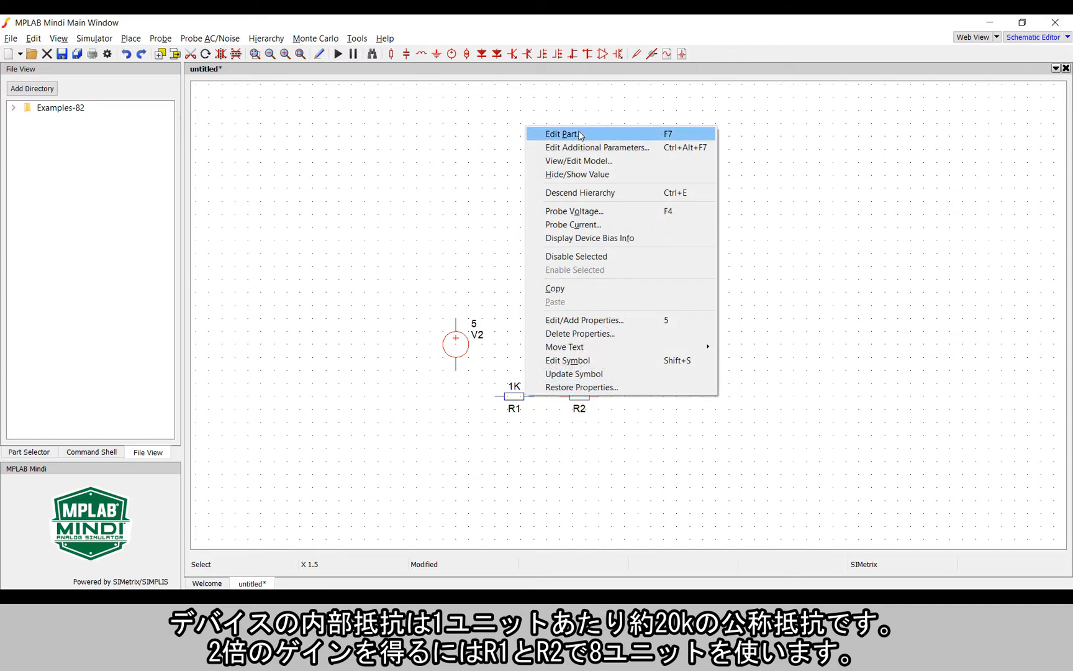
left_click(582, 135)
type("160k")
key("Return")
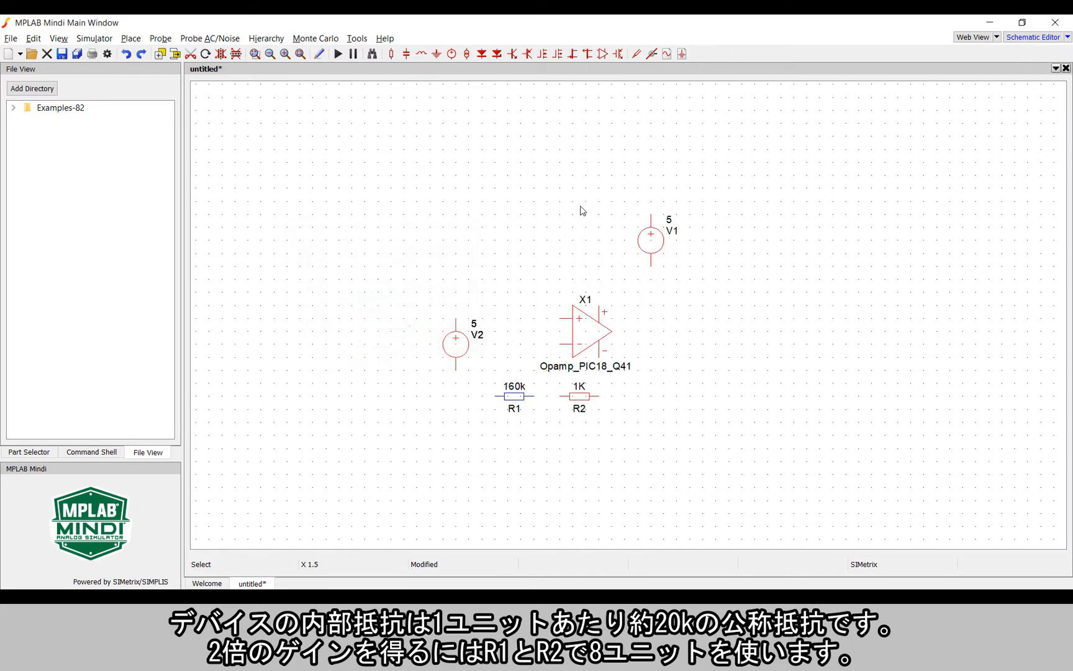
right_click(571, 397)
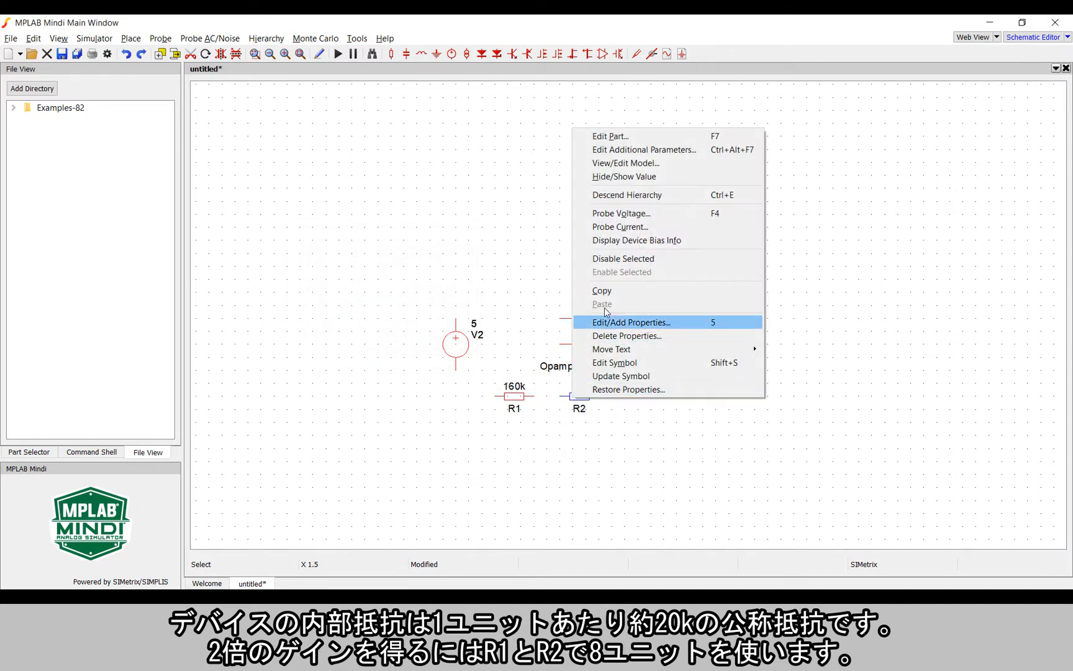
left_click(606, 136)
type("160k")
key("Return")
Place ground symbols at the op-amp's negative supply pin, below supply source V1 and below input source V2.
left_click(437, 55)
left_click(599, 367)
left_click(651, 280)
right_click(561, 283)
Wire the negative terminal of V2 to its ground and connect the free end of R1 to that ground connection.
left_click(458, 370)
left_click(457, 397)
left_click(495, 397)
Join R1 and R2, wire their common node to the op-amp's inverting input, and connect the output to R2's other end.
right_click(543, 397)
left_click(534, 397)
left_click(561, 343)
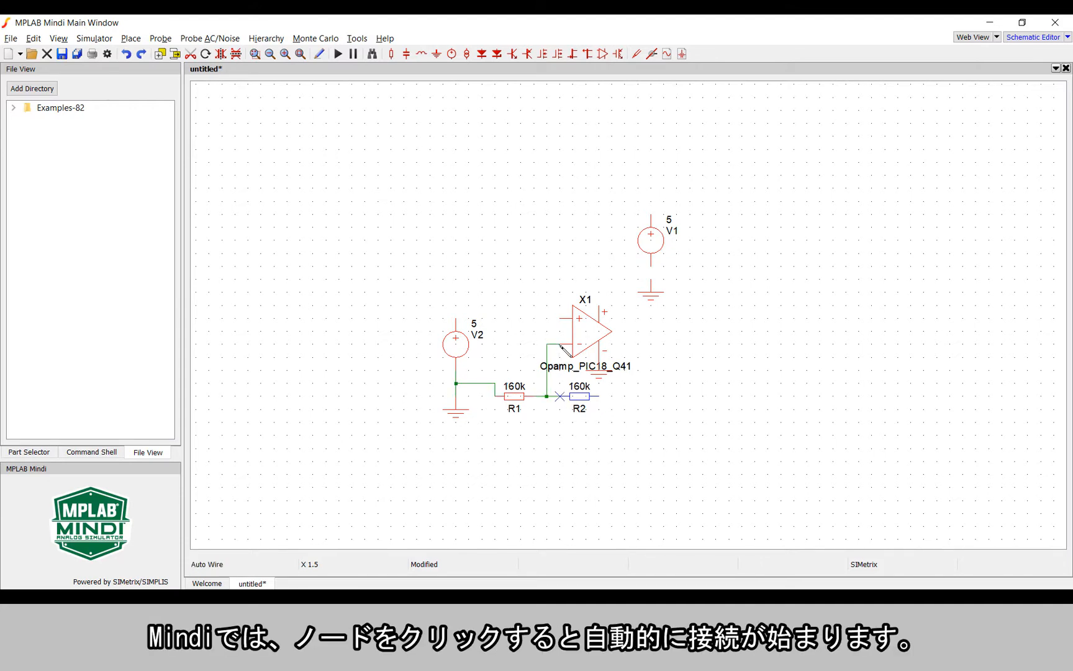
left_click(614, 334)
left_click(599, 396)
Wire V1 between the op-amp's positive supply pin and ground, and connect V2's positive terminal to the non-inverting input.
left_click(605, 309)
left_click(650, 215)
left_click(651, 273)
left_click(651, 287)
left_click(565, 321)
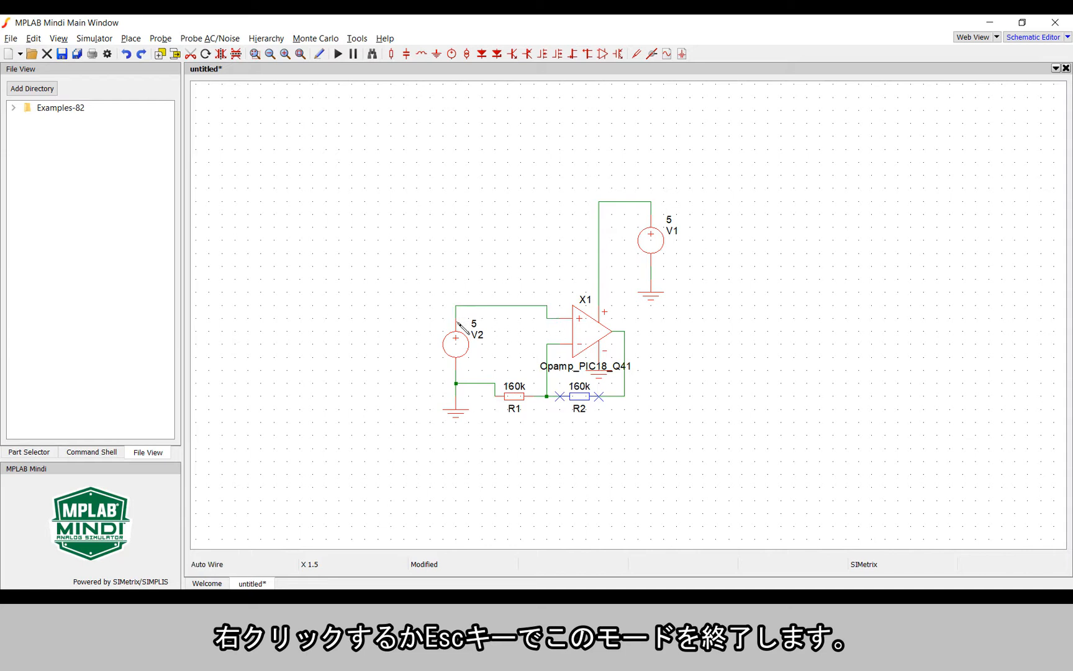
left_click(457, 326)
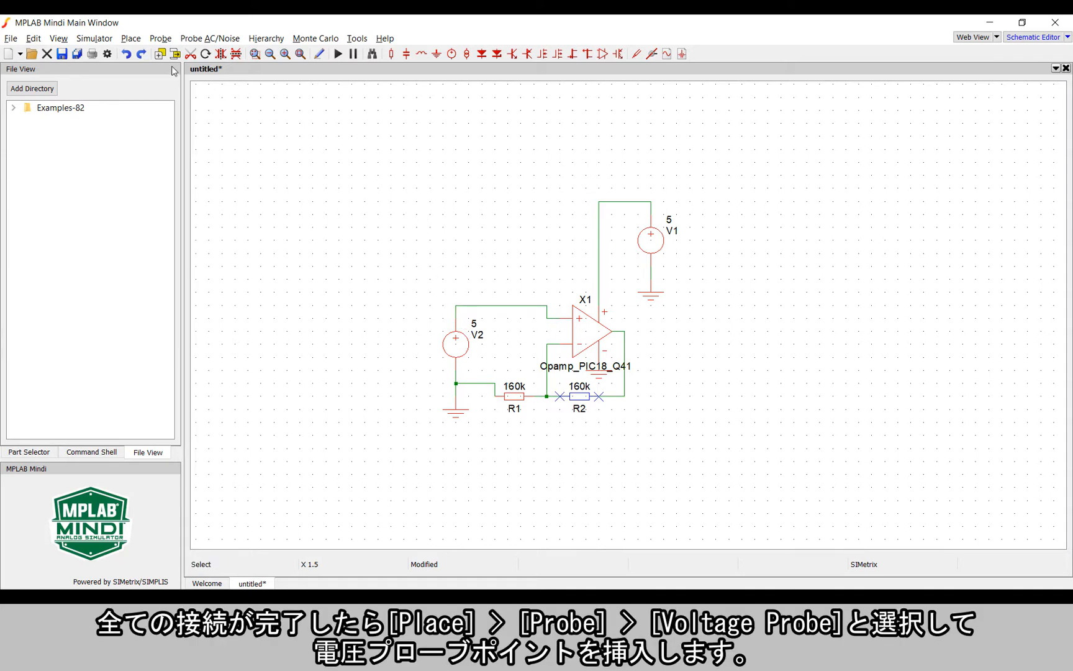
Place voltage probes on the wire above V2 and on the op-amp's output.
left_click(130, 38)
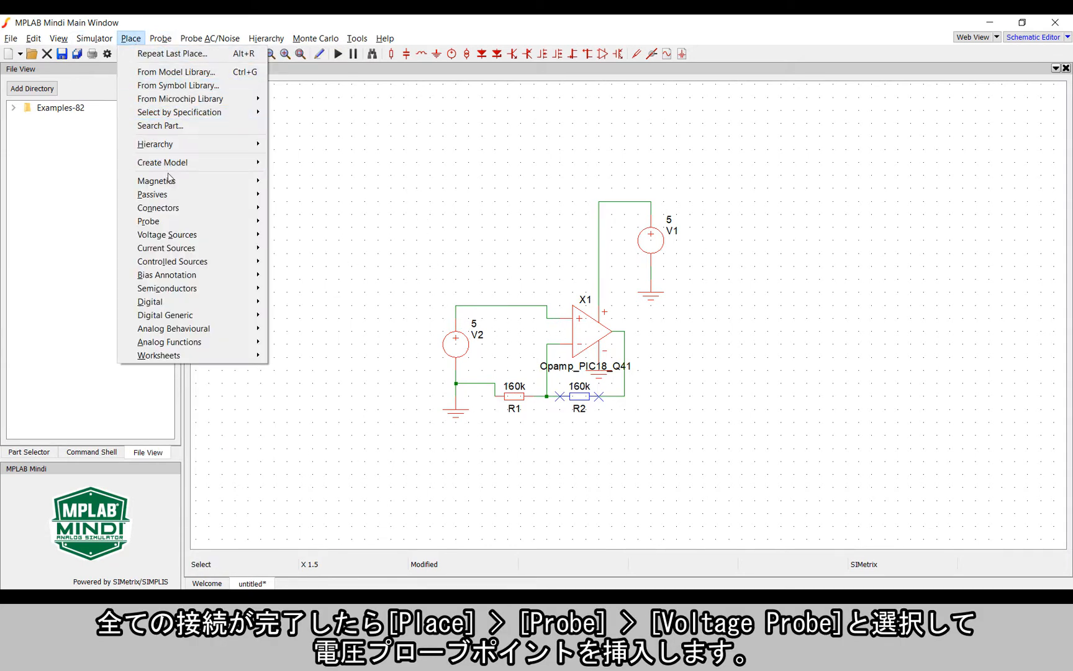
mouse_move(224, 221)
left_click(304, 222)
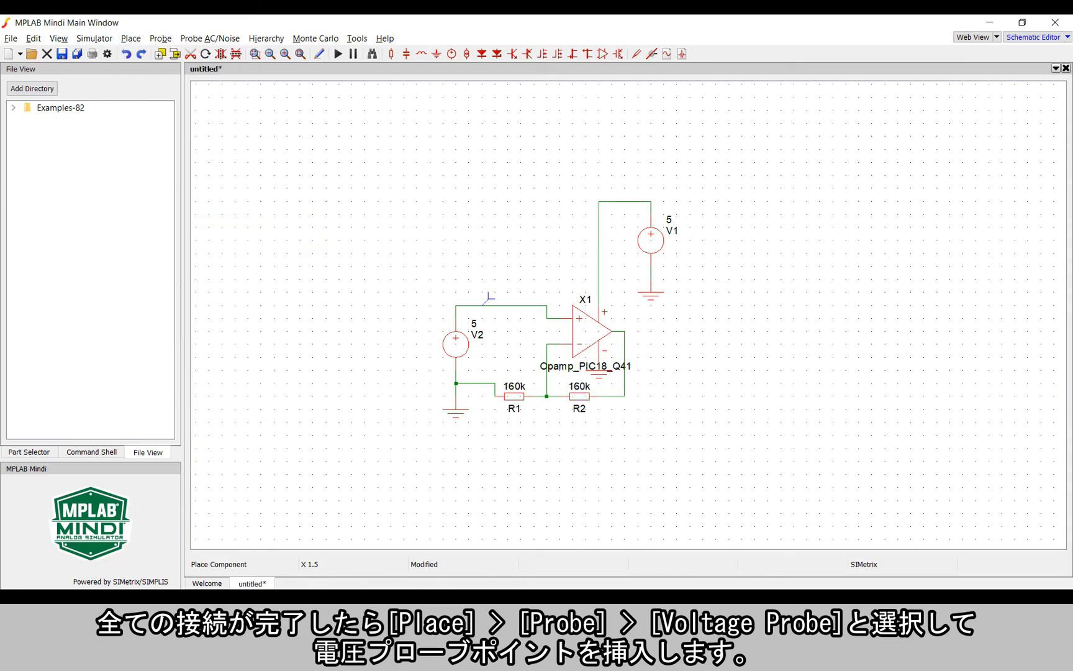
left_click(455, 305)
key("b")
left_click(624, 331)
Label the probe at V2 as INPUT and the probe at the op-amp's output as OUTPUT.
double_click(464, 300)
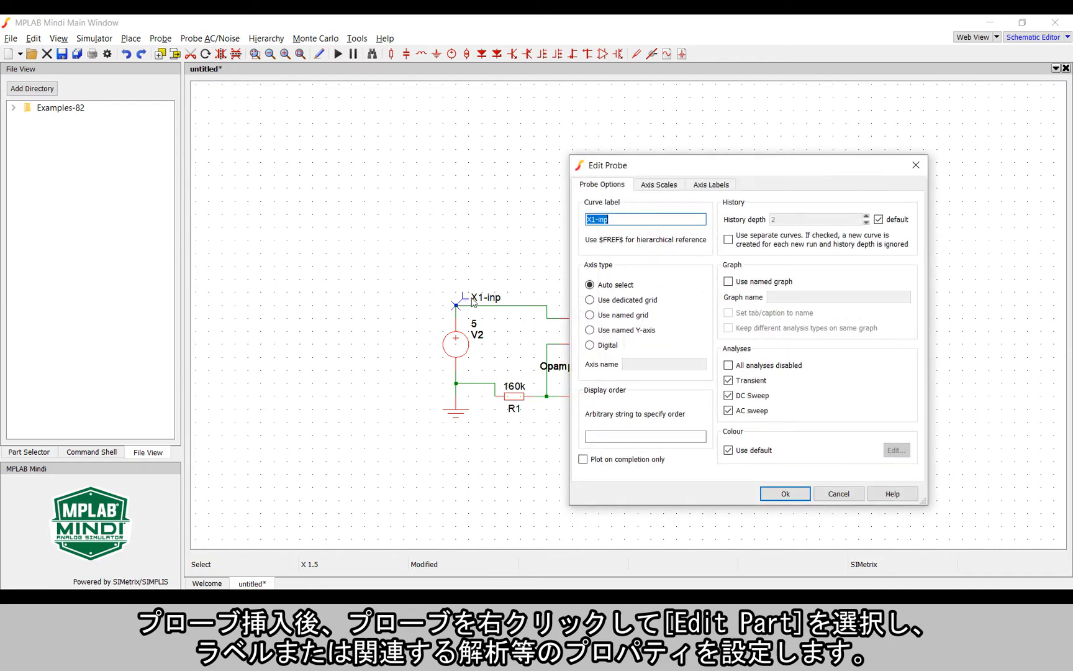
type("INPUT")
key("Return")
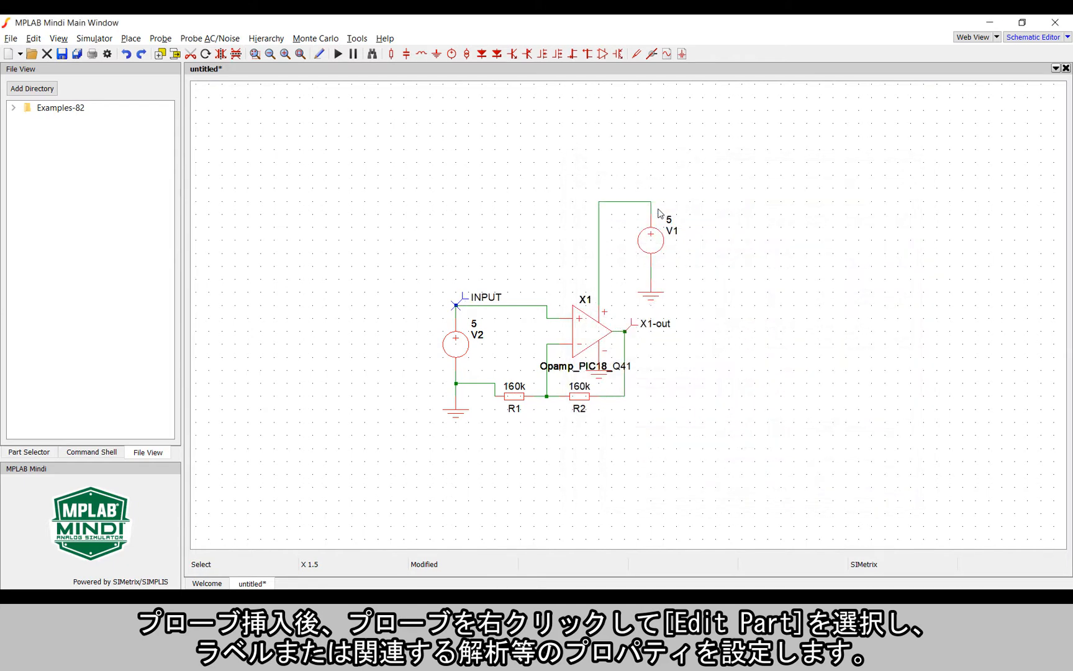
double_click(631, 324)
type("OUTPUT")
key("Return")
left_click(535, 263)
Change V2 to a sine source with a frequency of 1k, a peak of 1 and an offset of 1.
double_click(460, 338)
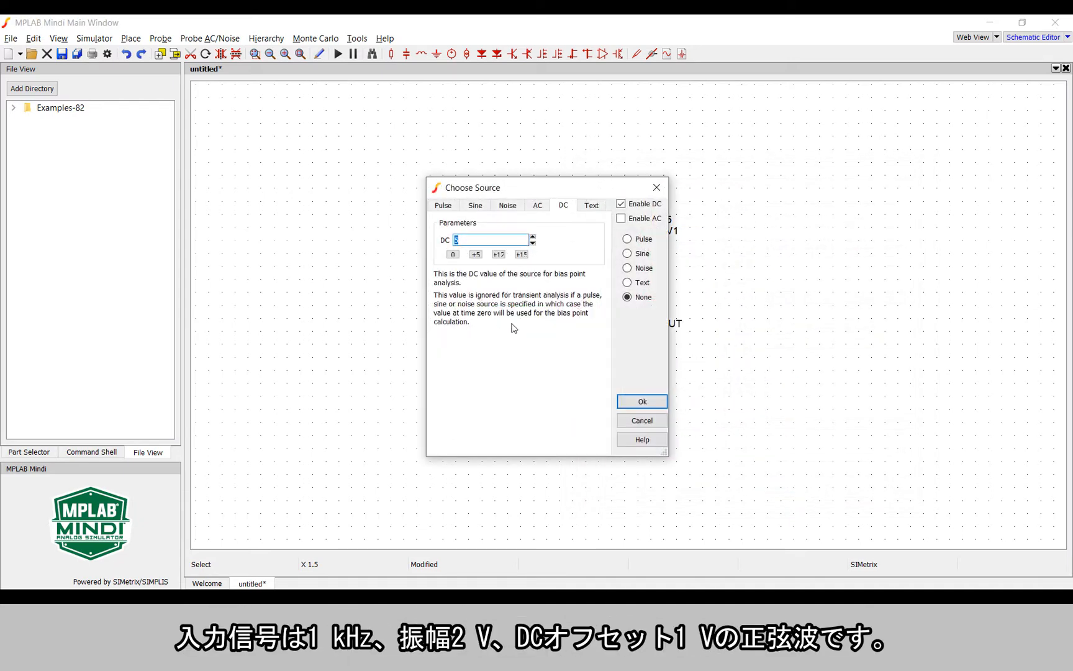
left_click(475, 205)
left_click(634, 256)
left_click(507, 326)
type("1")
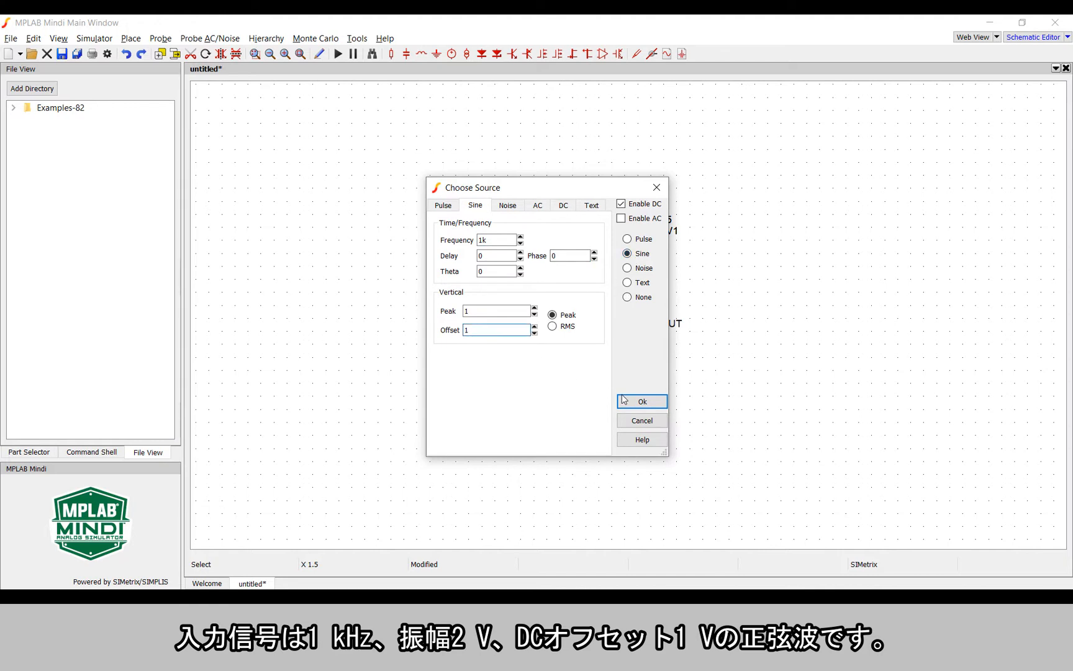
left_click(642, 401)
Enable a transient analysis with a stop time of 1m, check its advanced time-step options, and run the simulation.
left_click(90, 25)
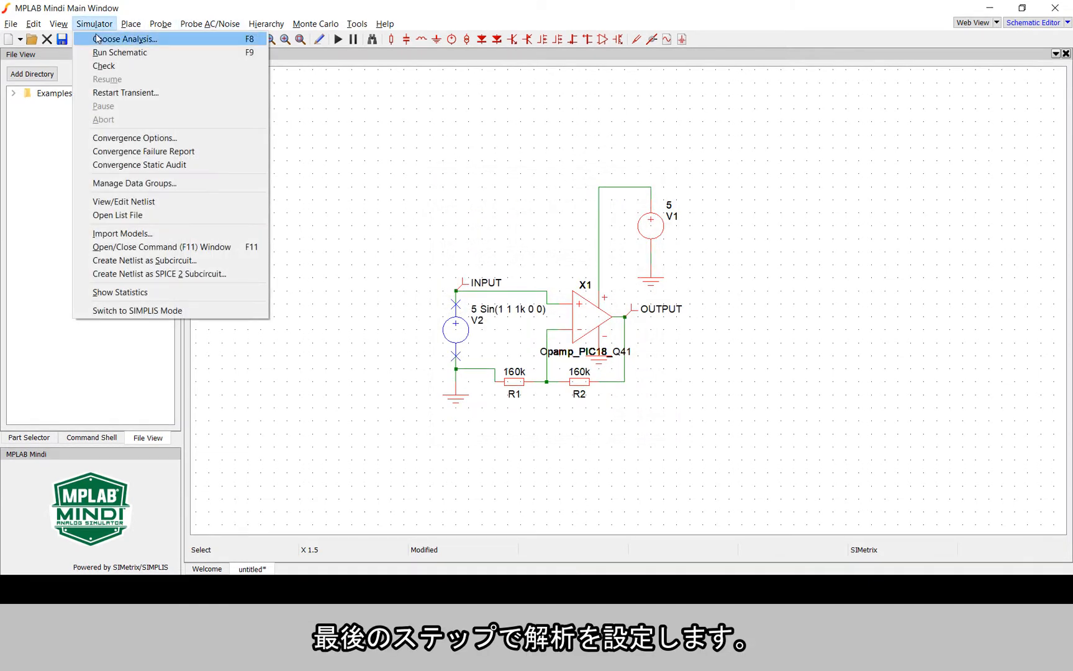
left_click(108, 38)
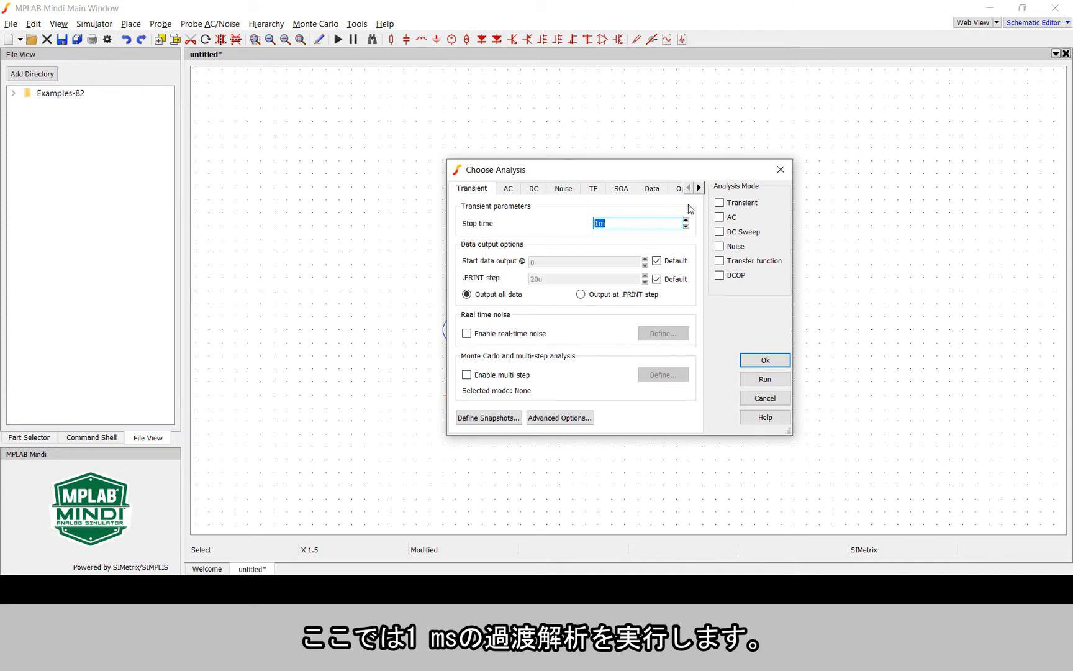
left_click(719, 202)
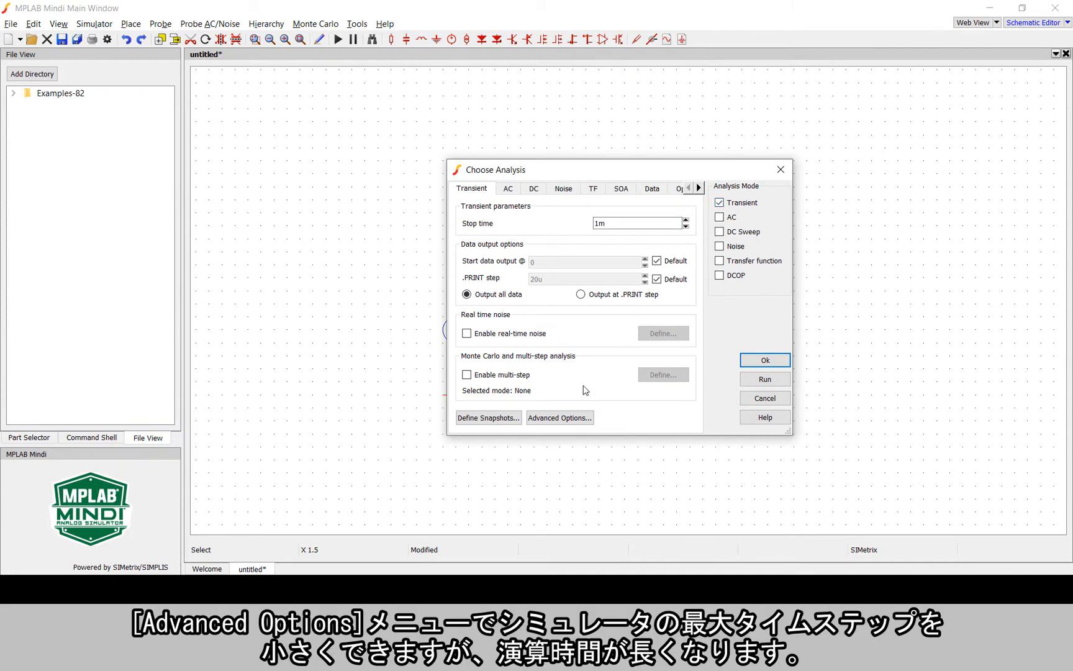
left_click(566, 418)
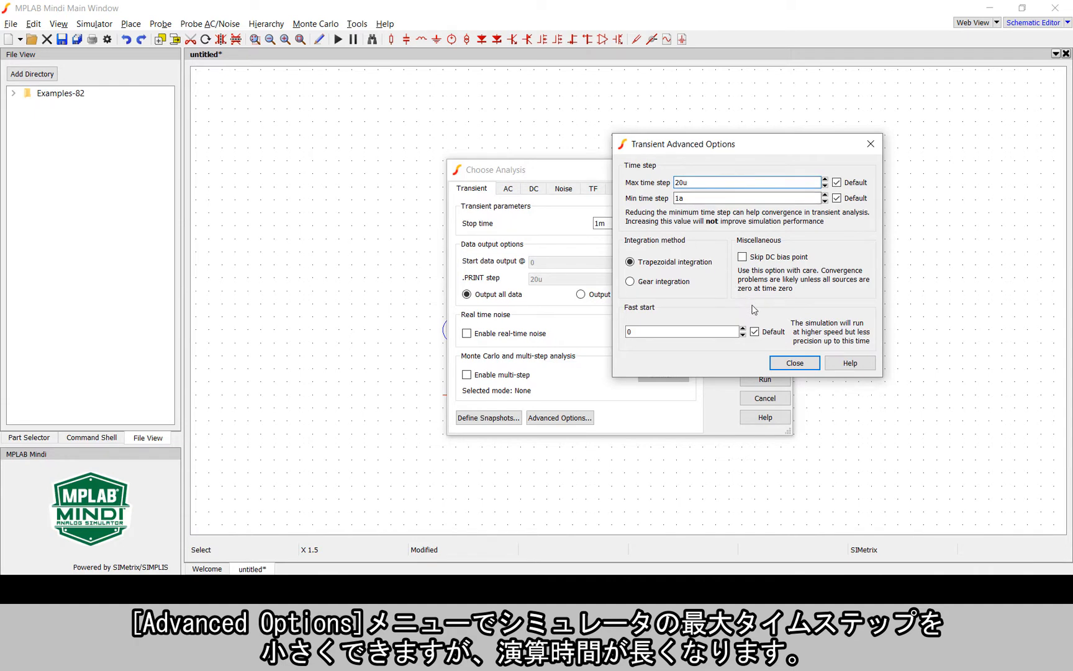
left_click(788, 362)
left_click(763, 378)
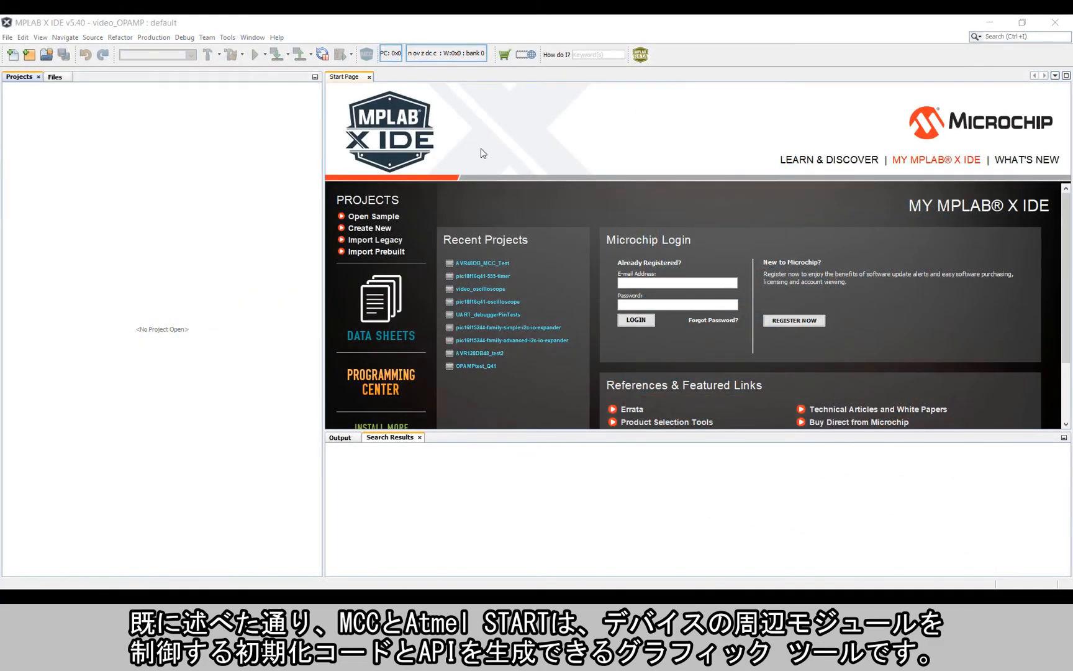
In MPLAB X IDE, create a standalone project named video_OPAMP for the PIC18F16Q41 with the XC8 compiler.
left_click(30, 55)
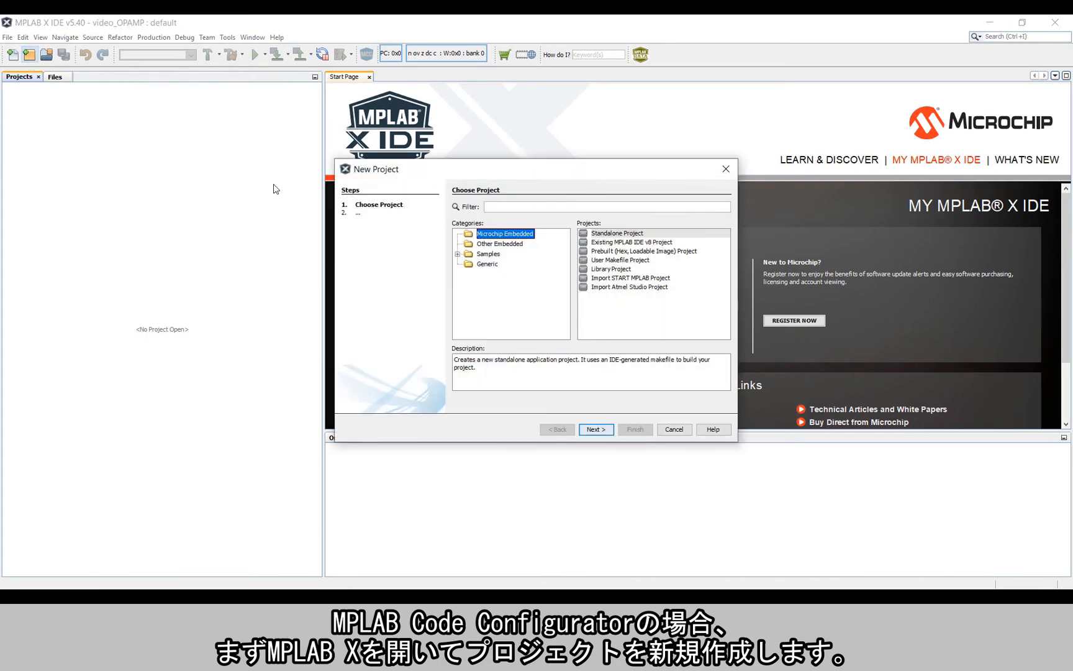
left_click(595, 429)
type("pic18f16q41")
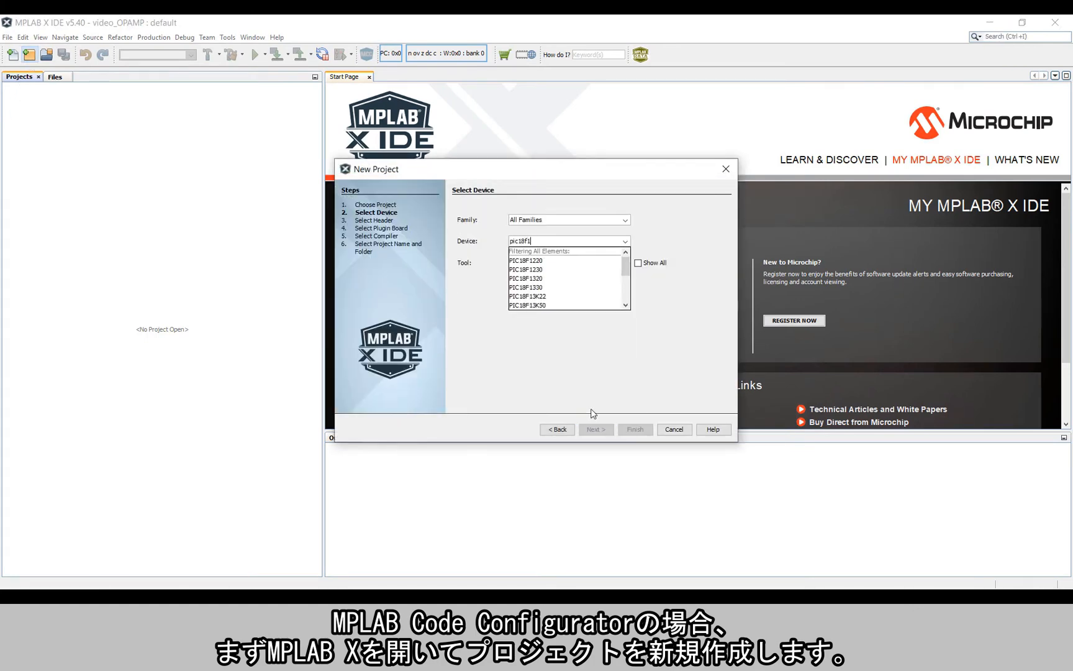
key("Return")
left_click(596, 429)
left_click(506, 235)
left_click(595, 429)
type("video_OPAMP")
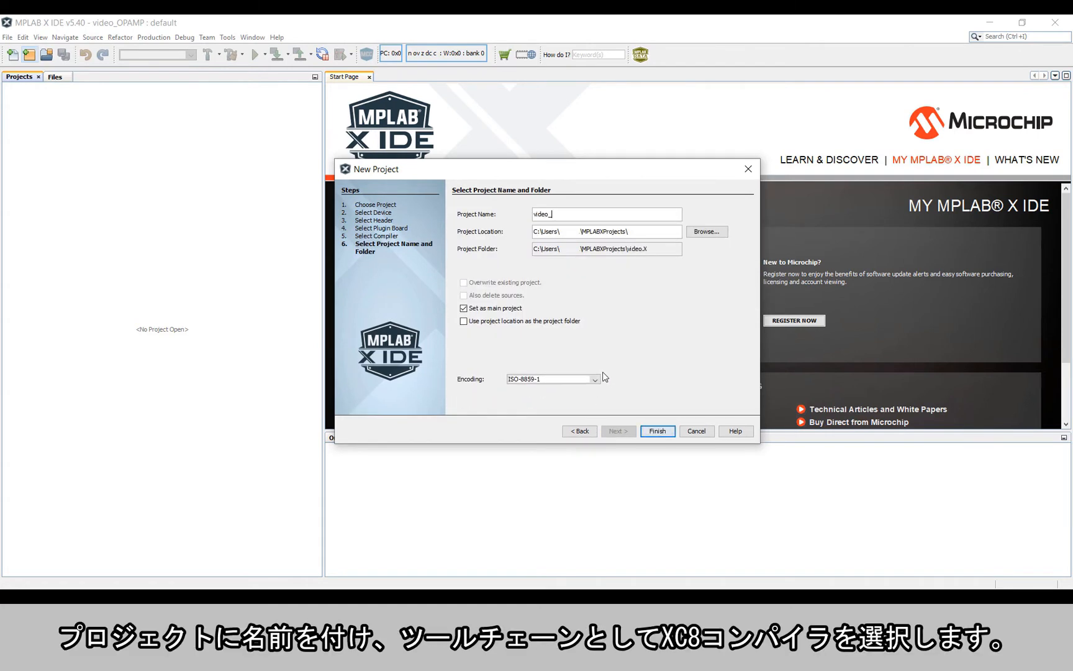
left_click(658, 431)
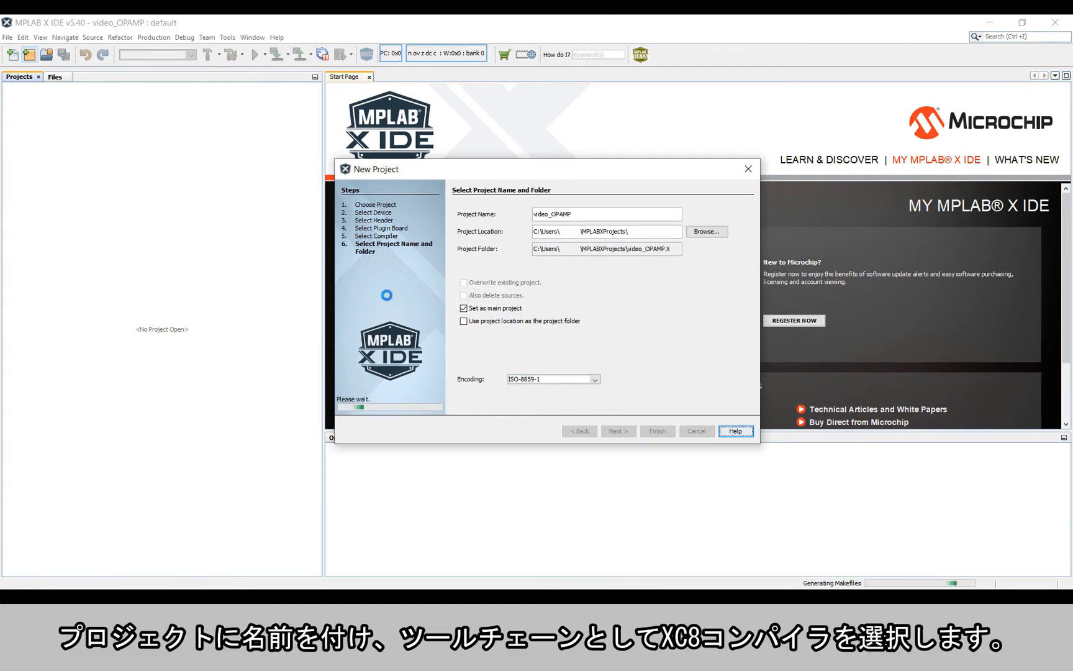
Launch MPLAB Code Configurator for the project and save its configuration file as config.
left_click(366, 54)
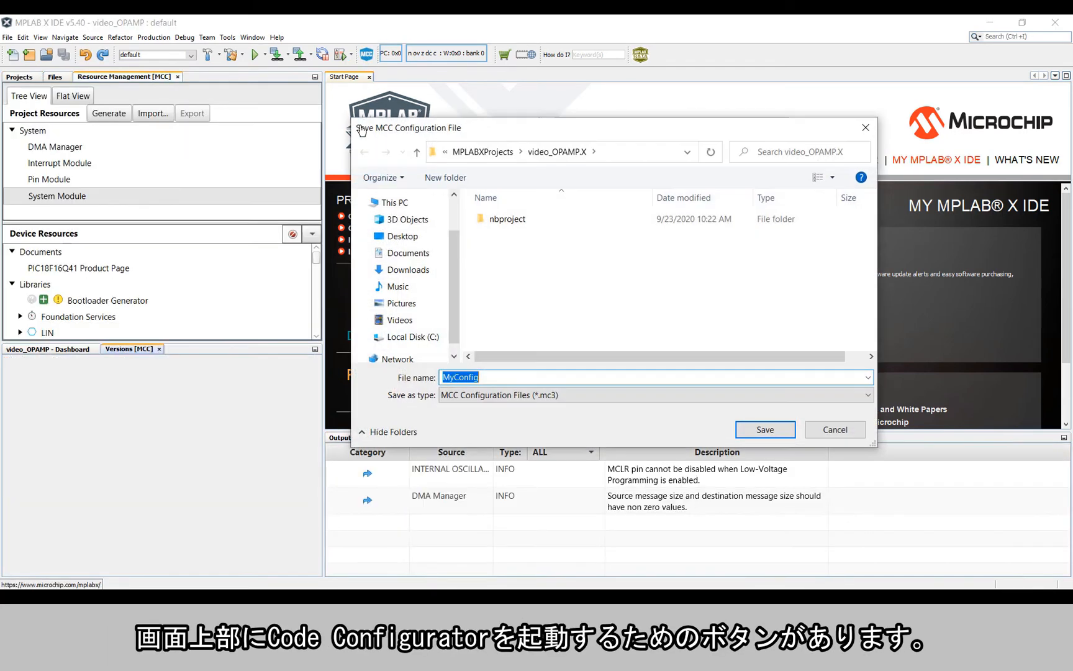
type("cn")
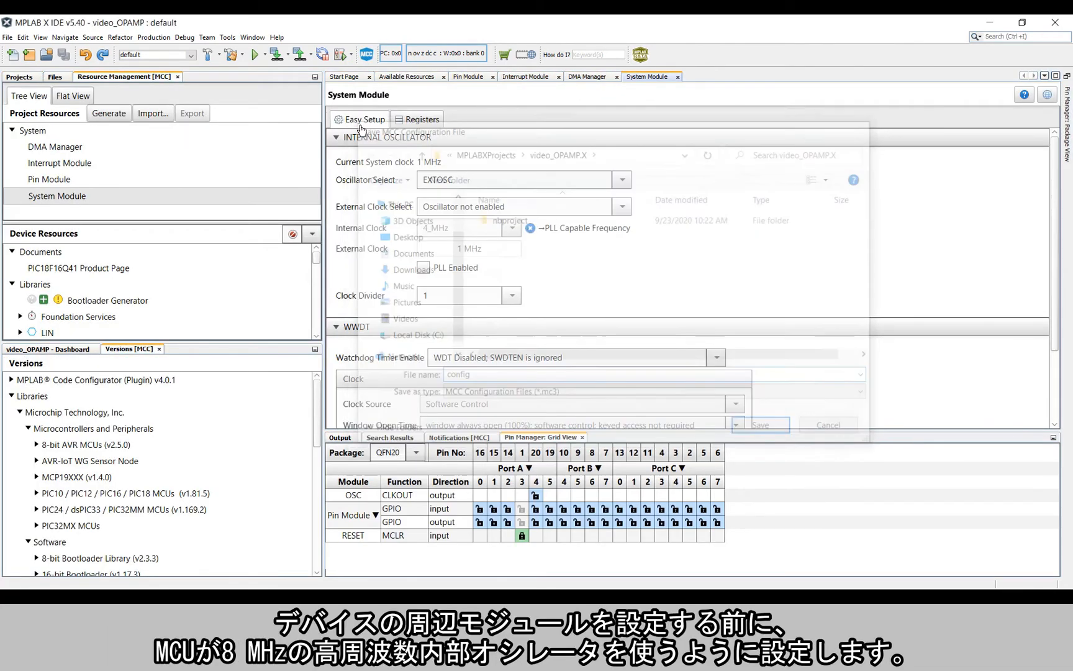
Set the system oscillator to HFINTOSC with an HF internal clock of 8_MHz.
left_click(422, 182)
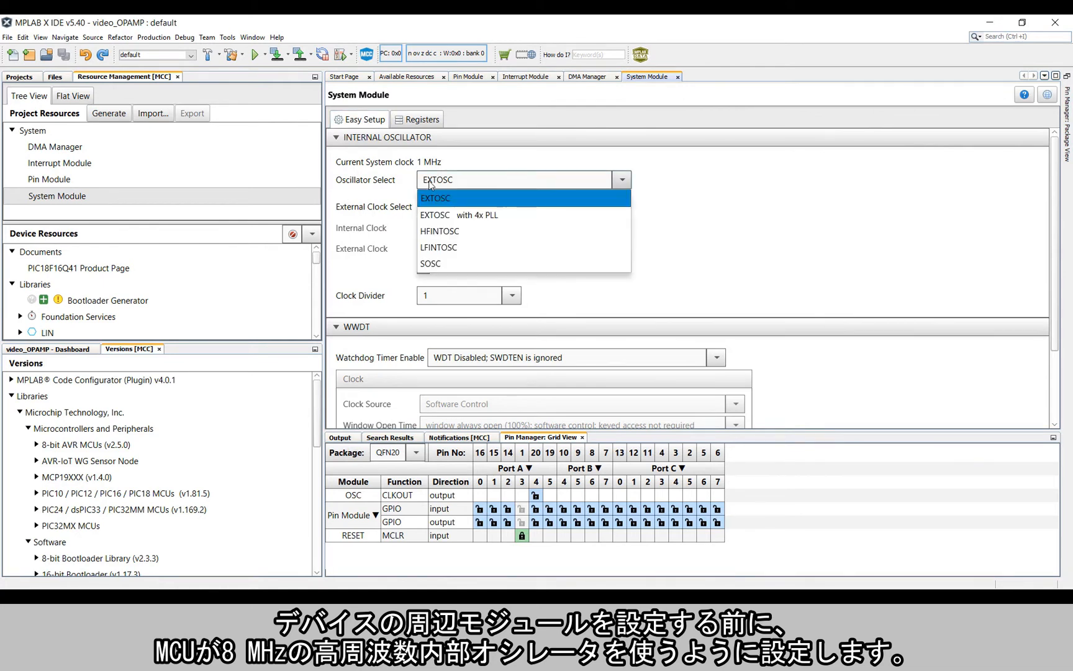
left_click(444, 222)
left_click(458, 231)
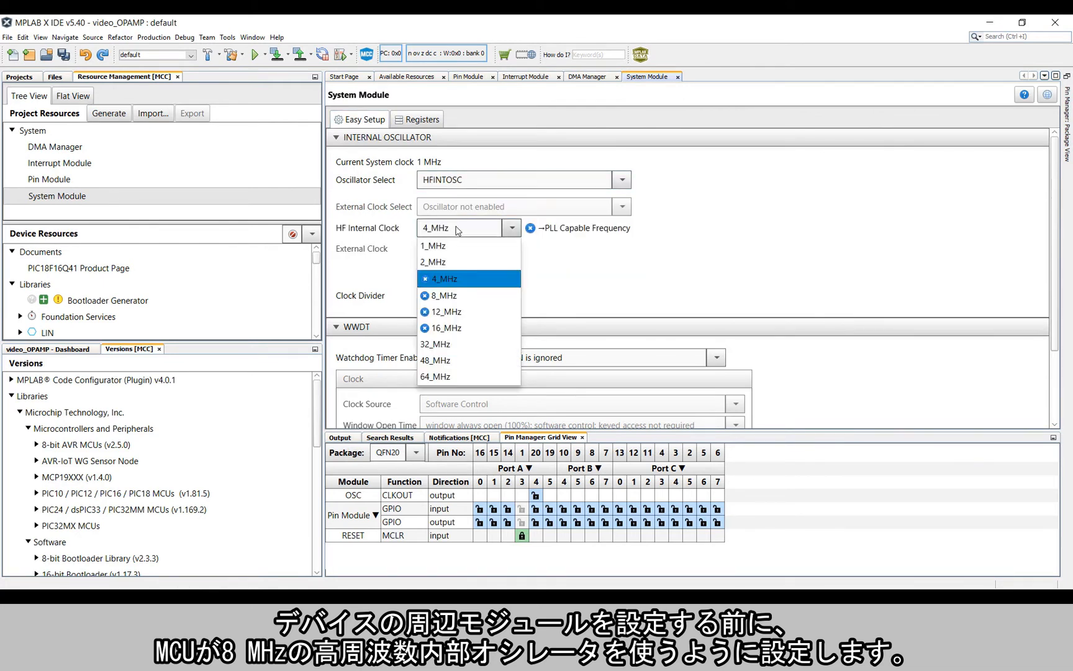
left_click(443, 295)
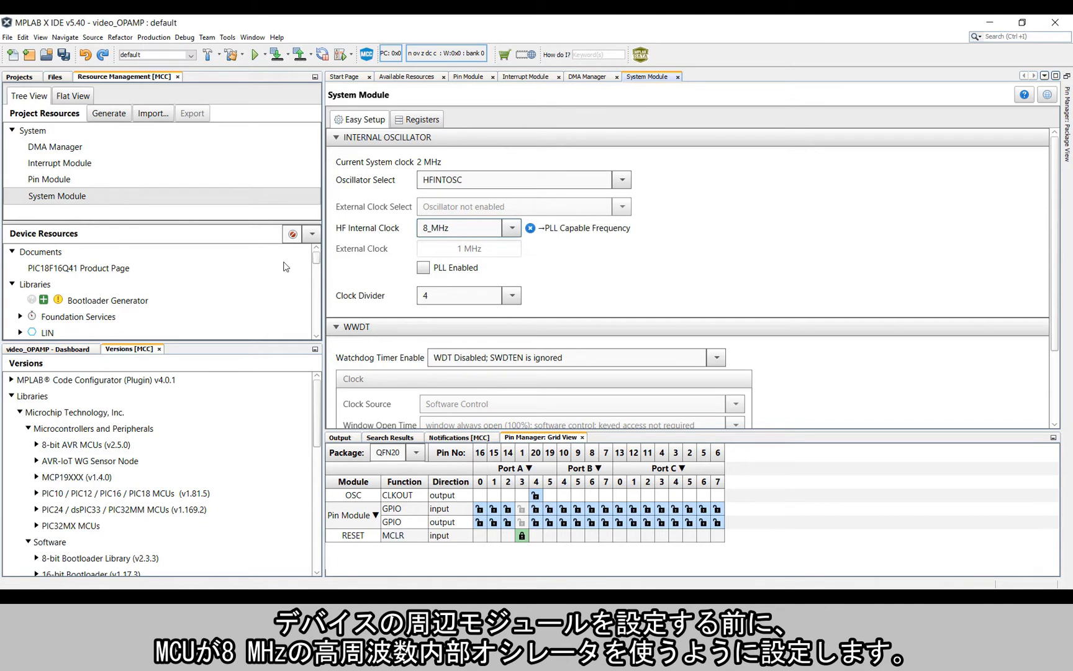
Add the OPA1 op-amp peripheral from the device resources to the project.
scroll(87, 280, "down", 5)
scroll(59, 300, "down", 4)
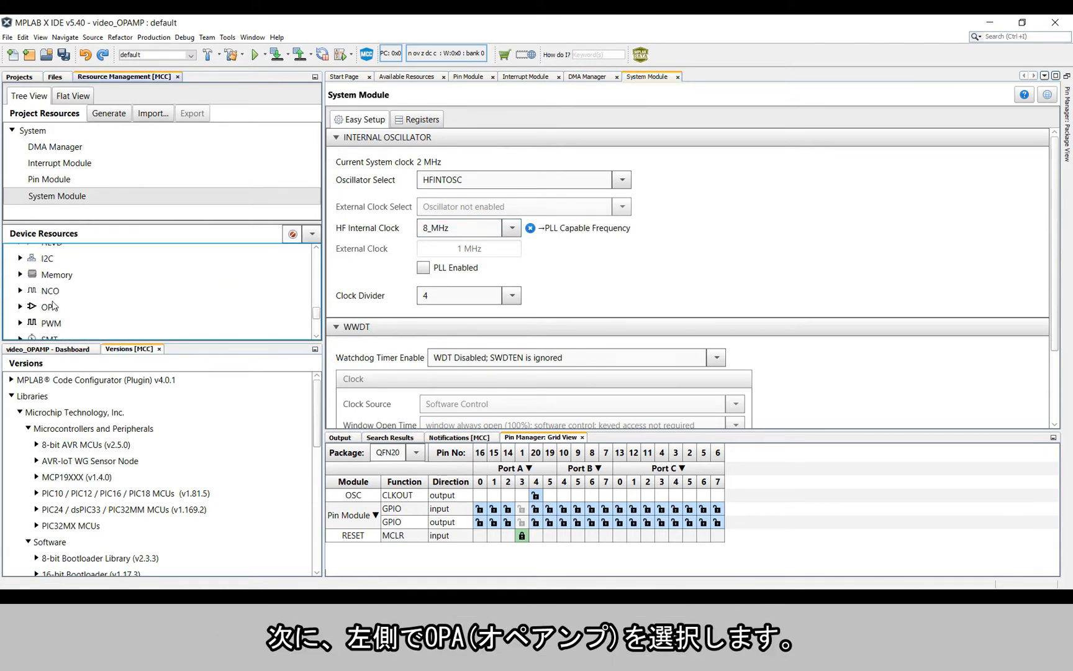
double_click(50, 309)
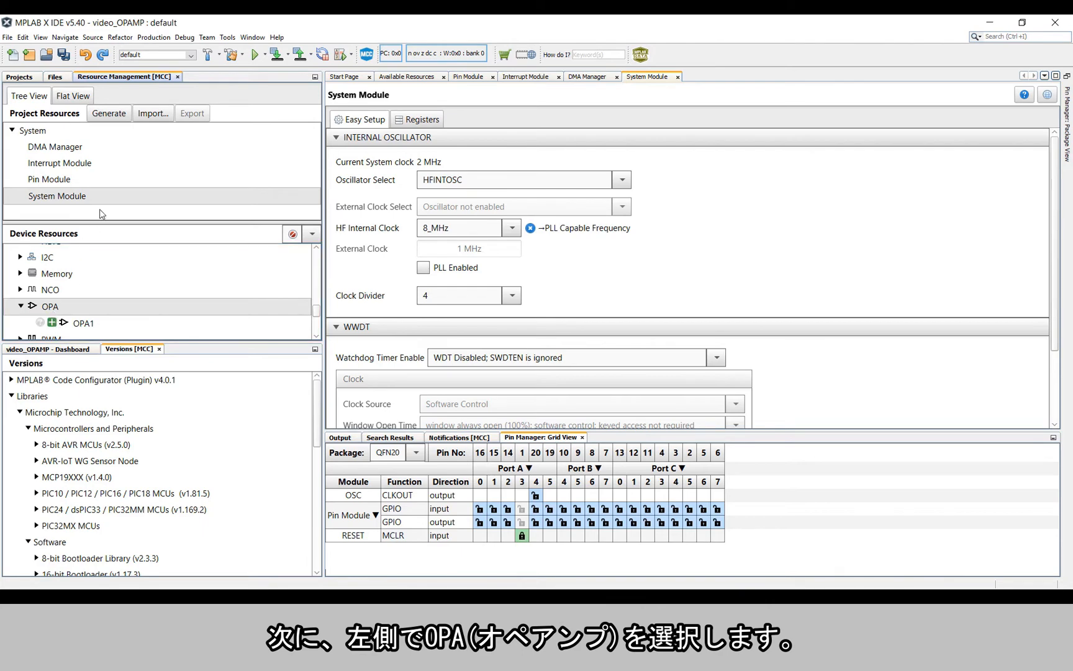
Enable OPA1's charge pump and set its op amp configuration to Non-Inverting Programmable Gain Amplifier.
left_click(480, 178)
left_click(489, 197)
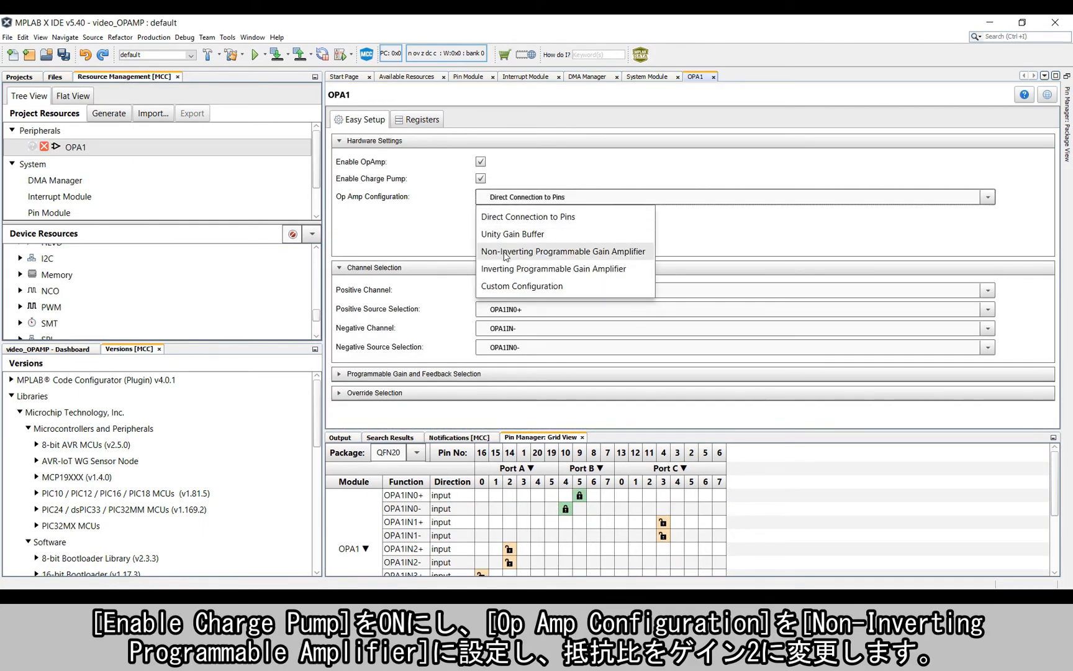
left_click(502, 251)
Set OPA1's internal resistor ladder to R1 = 8R and R2 = 8R, R2/R1 = 1.
left_click(428, 399)
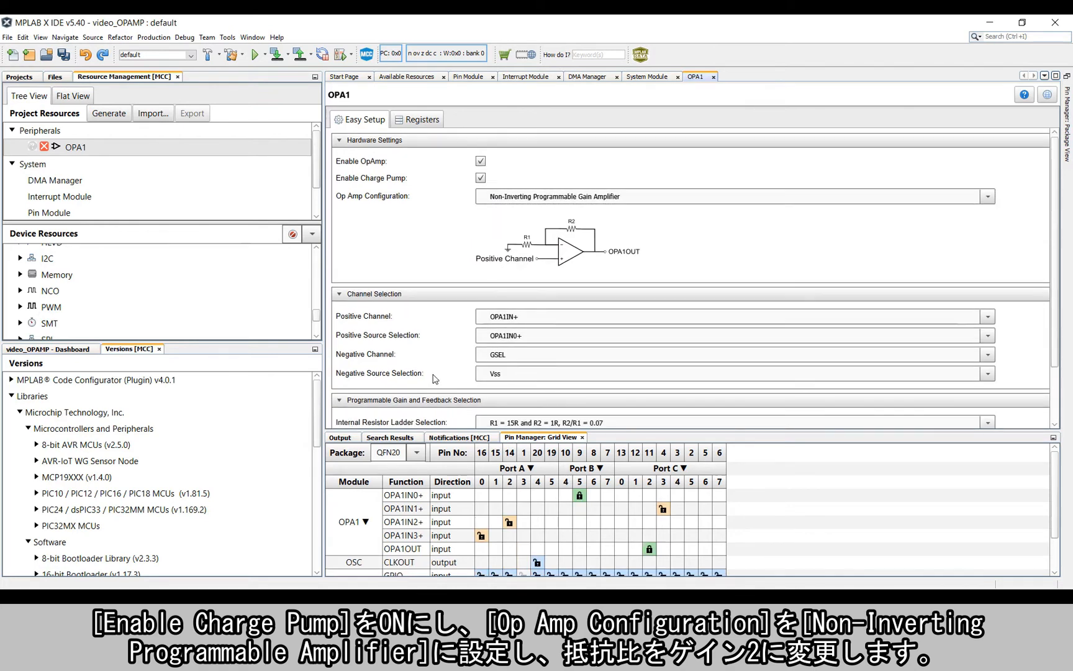
scroll(436, 379, "down", 2)
left_click(481, 358)
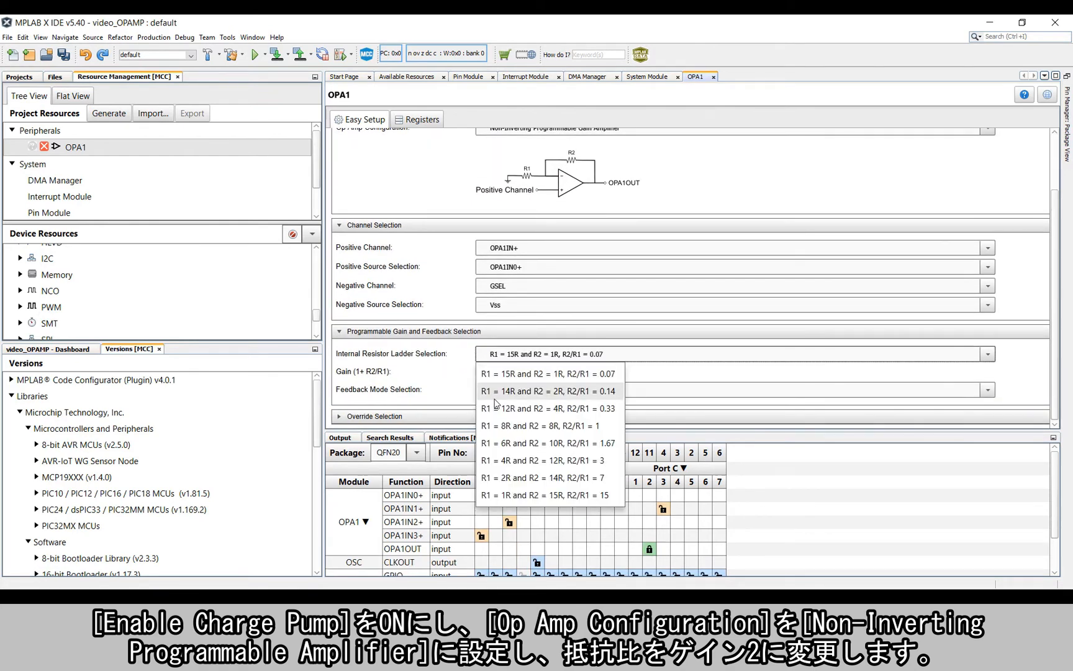
left_click(495, 420)
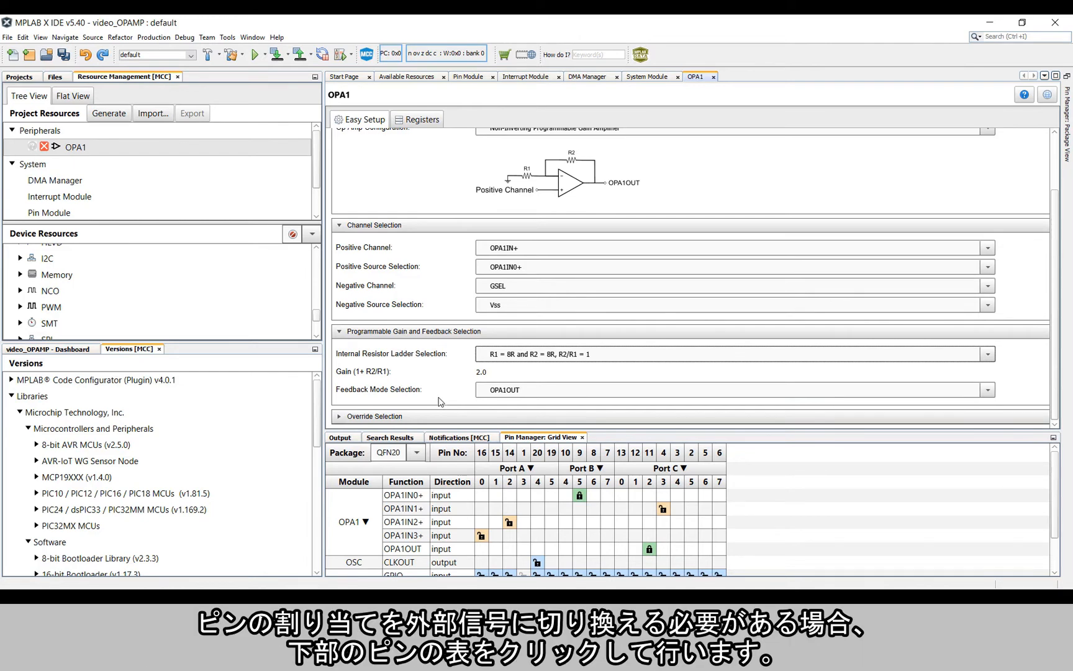
Generate the Code Configurator code and open main.c from the project's source files to view the main function.
scroll(514, 508, "down", 1)
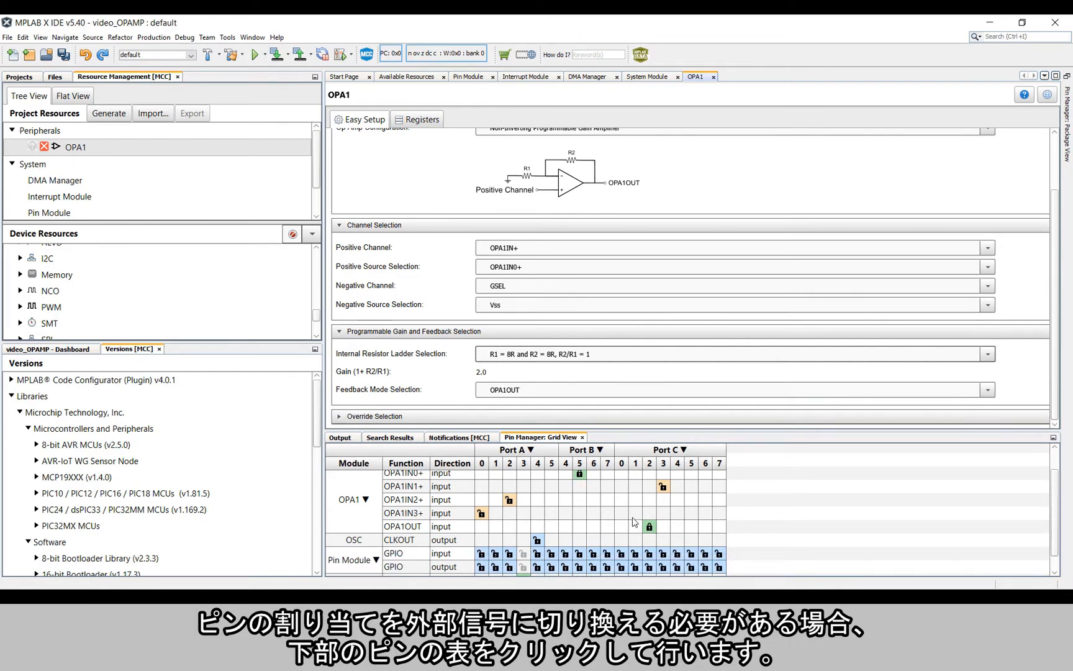
left_click(117, 119)
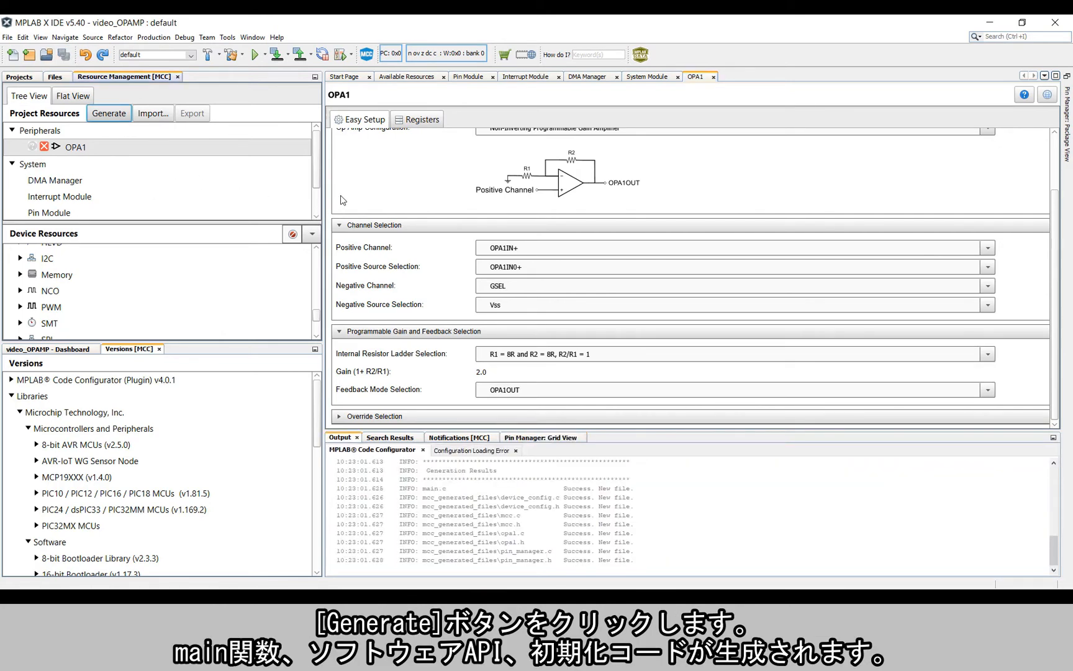
left_click(26, 80)
double_click(47, 128)
double_click(57, 137)
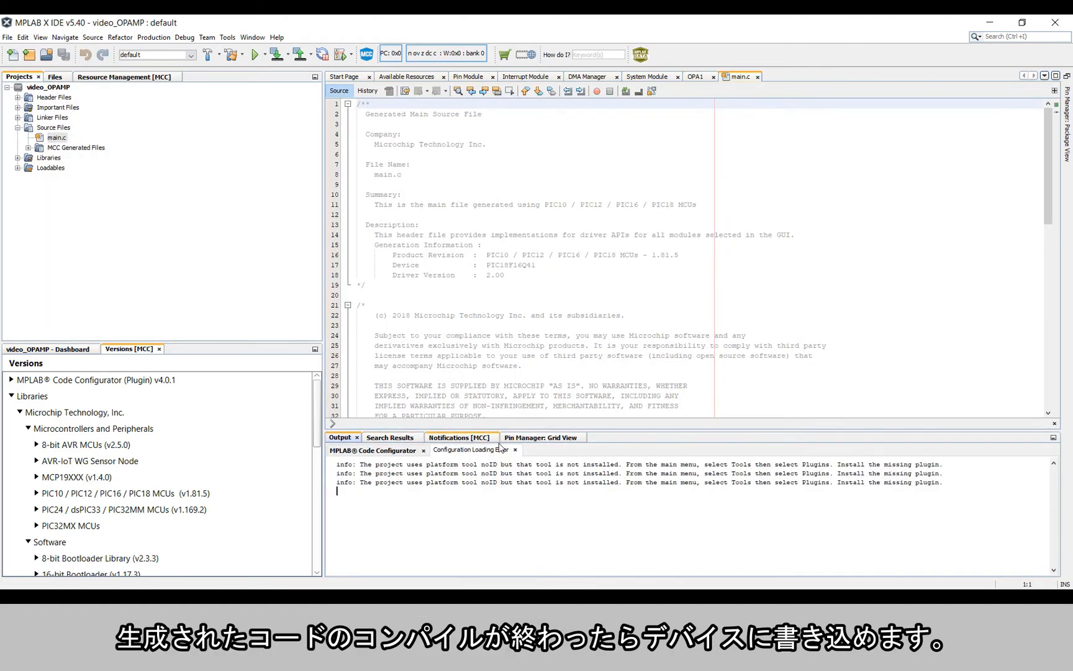
scroll(367, 227, "down", 6)
scroll(367, 226, "down", 8)
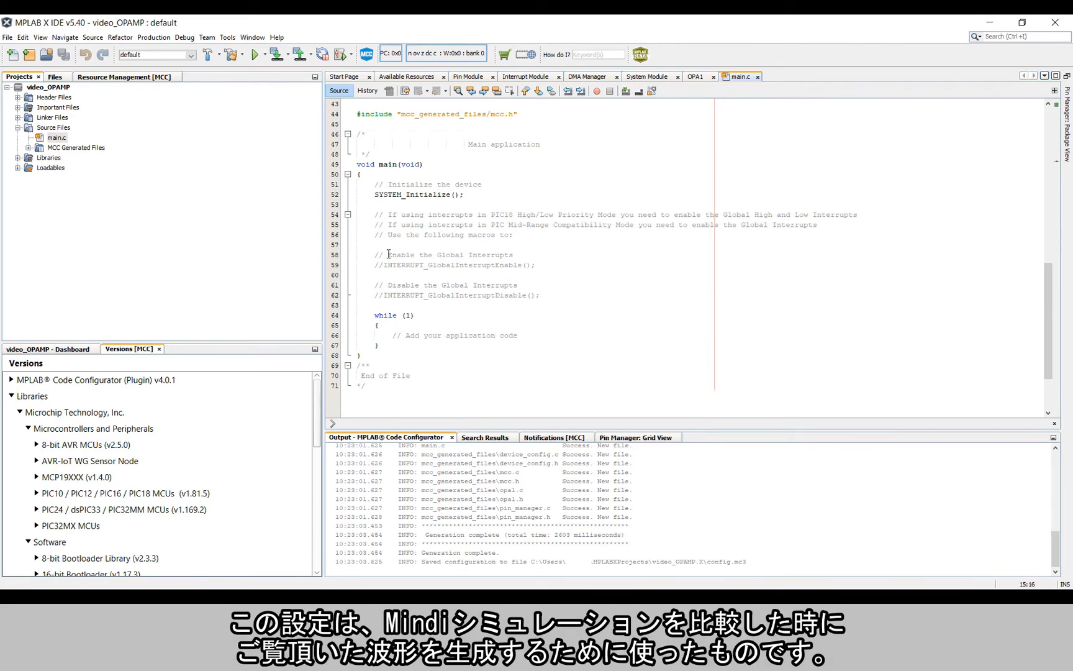
Examine the MCC-generated code files among the project's source and header files.
left_click(28, 148)
double_click(66, 179)
left_click(17, 97)
left_click(28, 108)
scroll(367, 248, "down", 9)
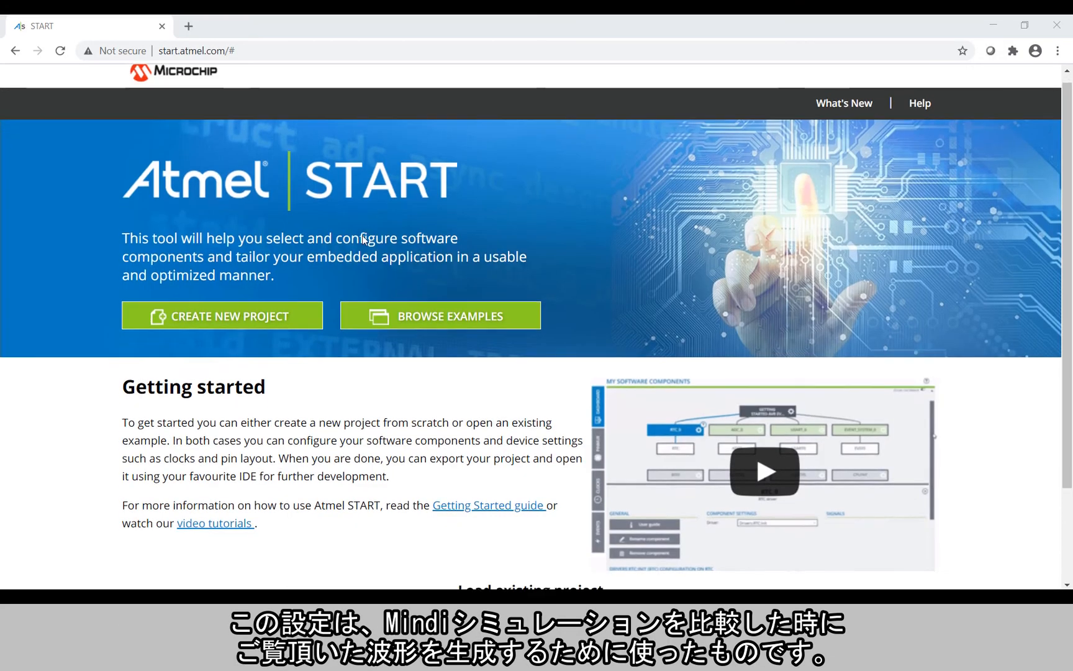
Switch to Atmel START in the browser and create a project for the AVR128DB48 Curiosity Nano, filtering devices by avr128db.
scroll(366, 248, "down", 2)
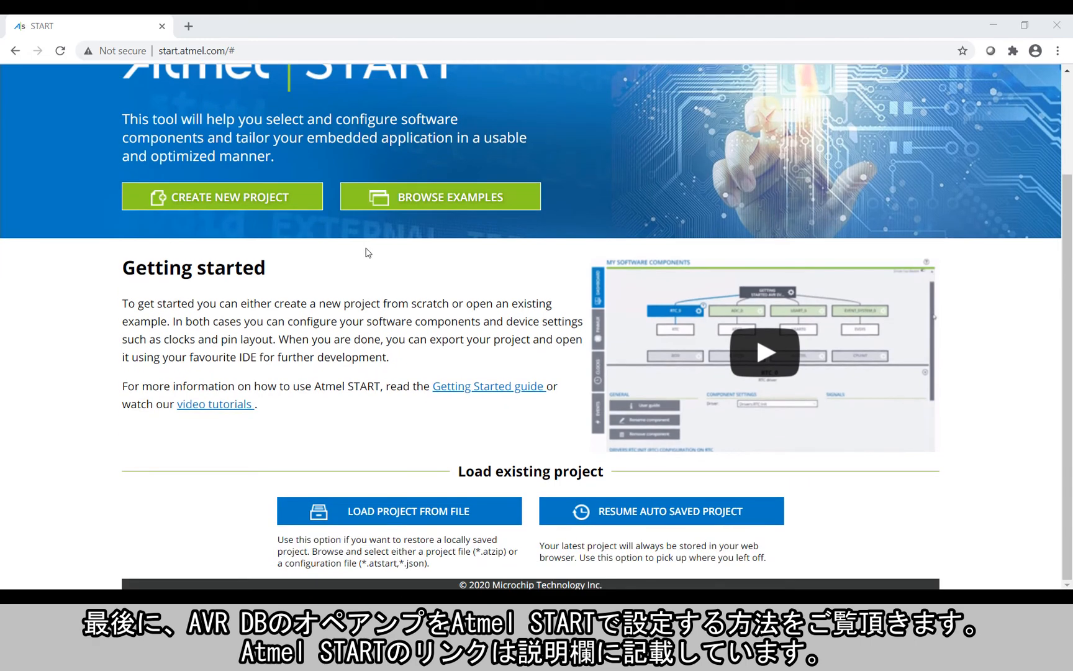
scroll(372, 251, "up", 2)
left_click(287, 326)
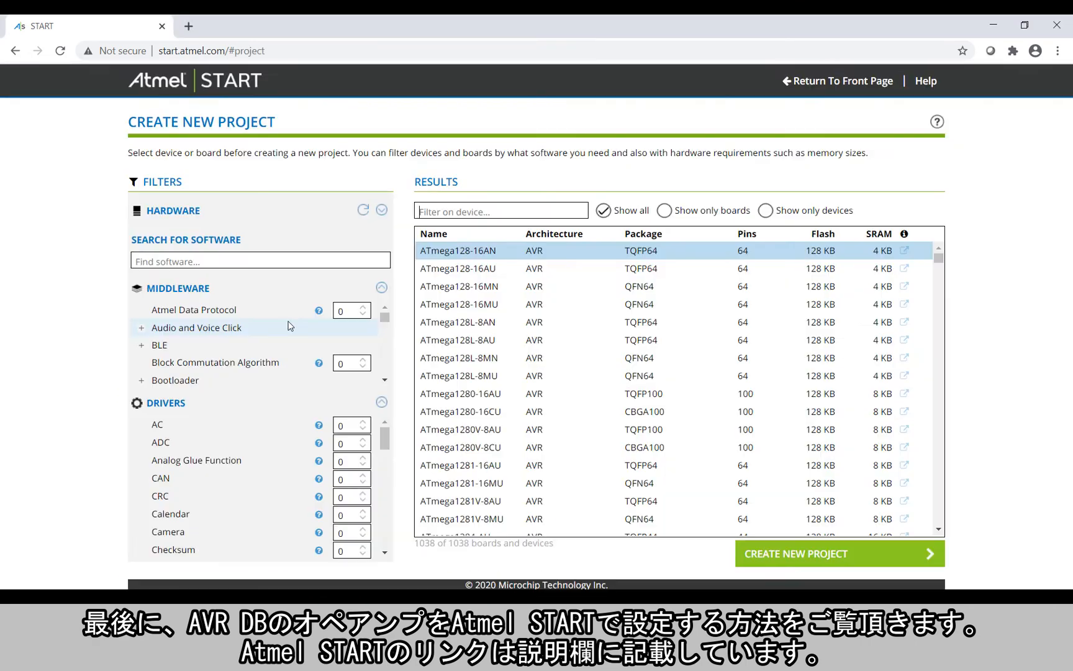
type("a")
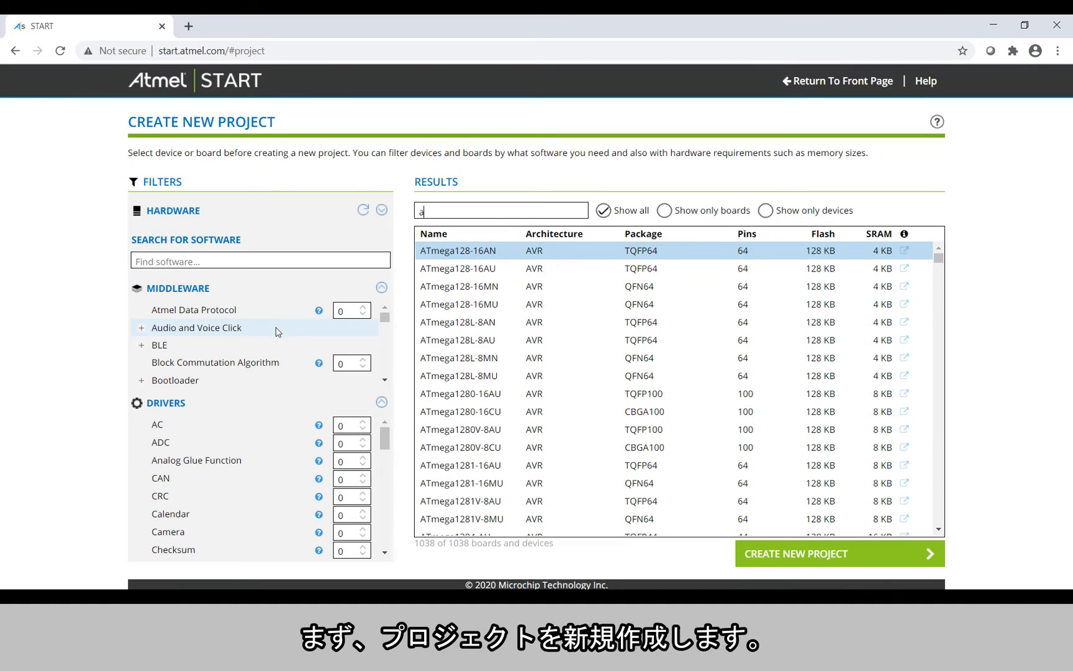
type("vr128")
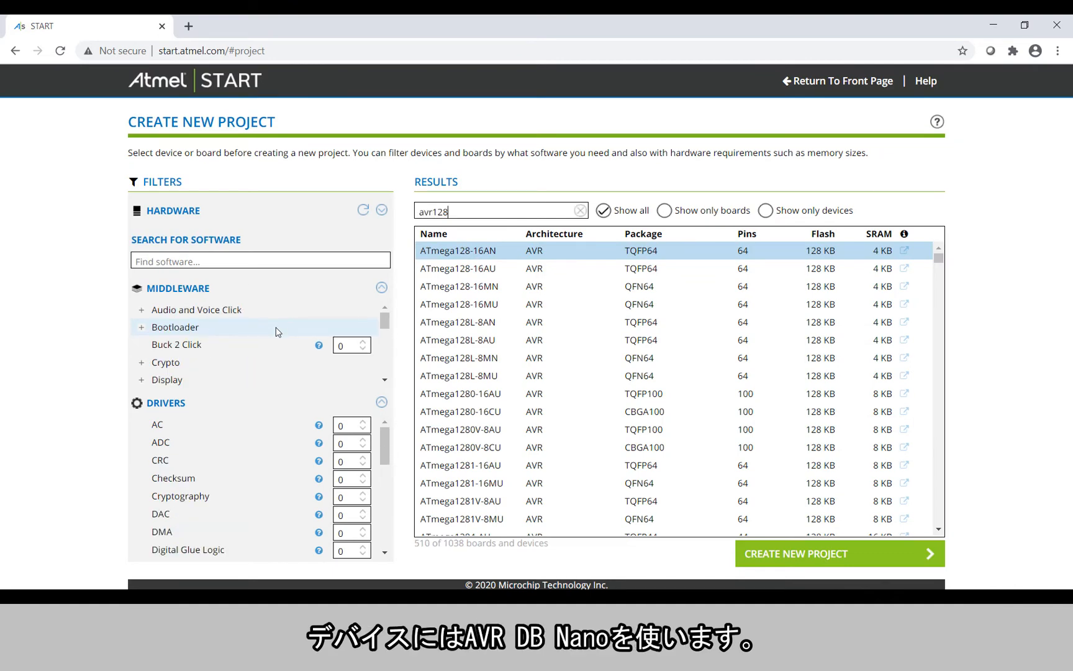
type("db")
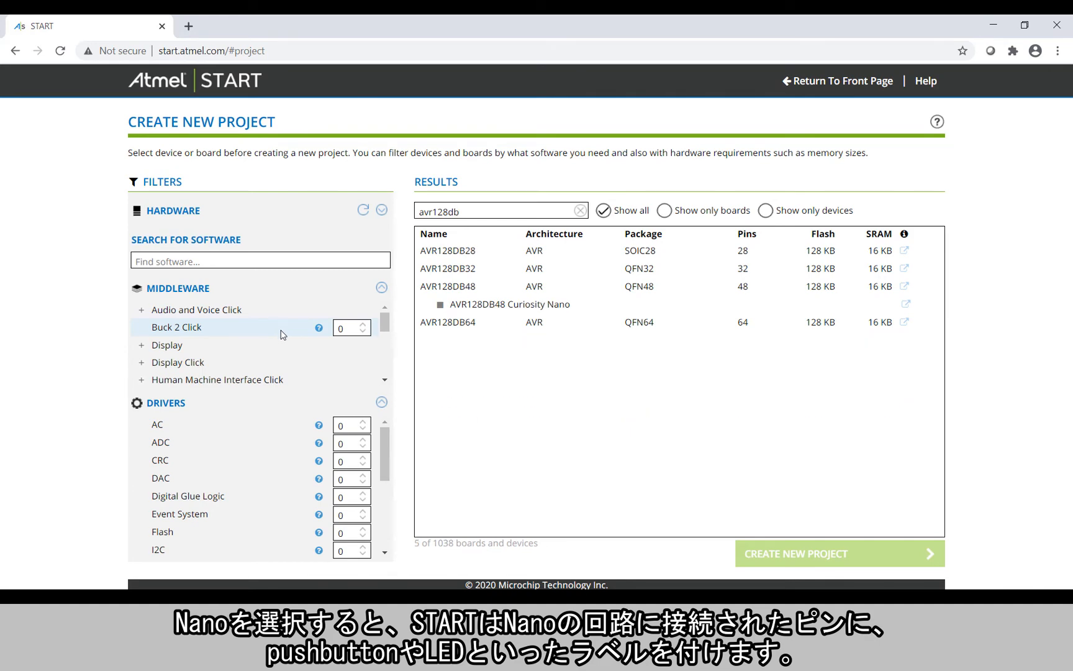
left_click(467, 310)
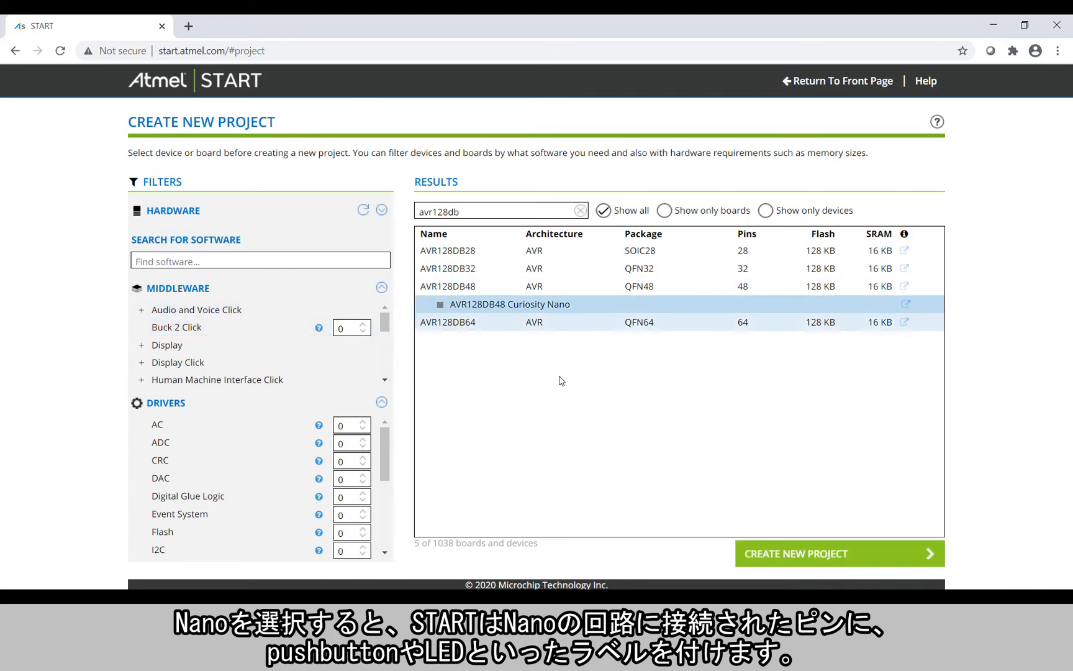
left_click(773, 552)
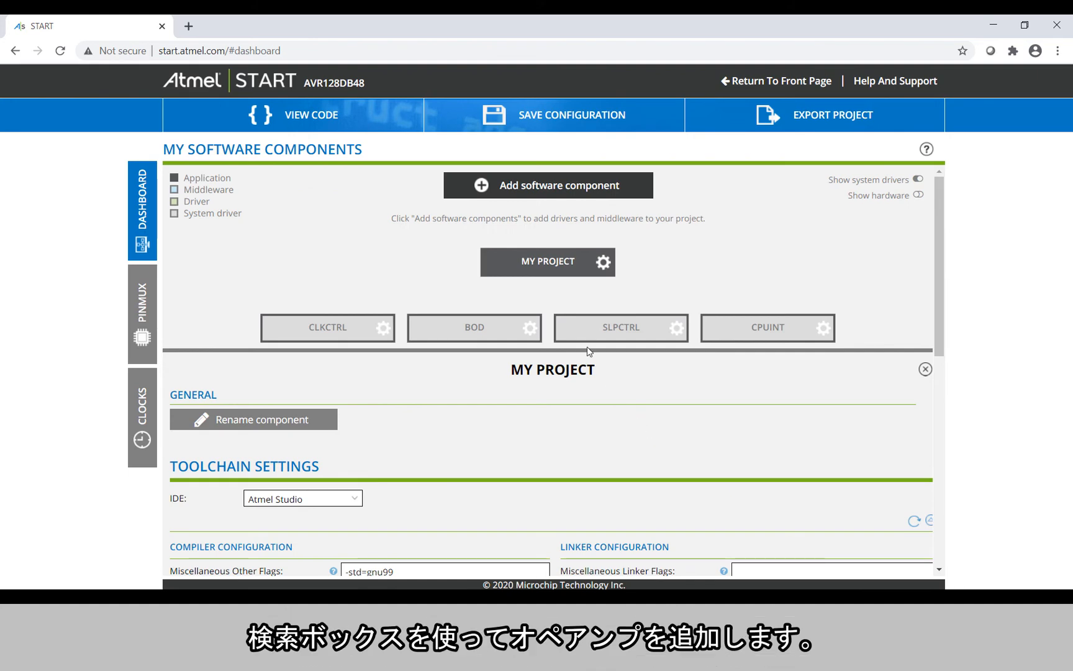
Search the software components for Operational and add the Operational Amplifier driver to the project.
left_click(518, 189)
type("Operation")
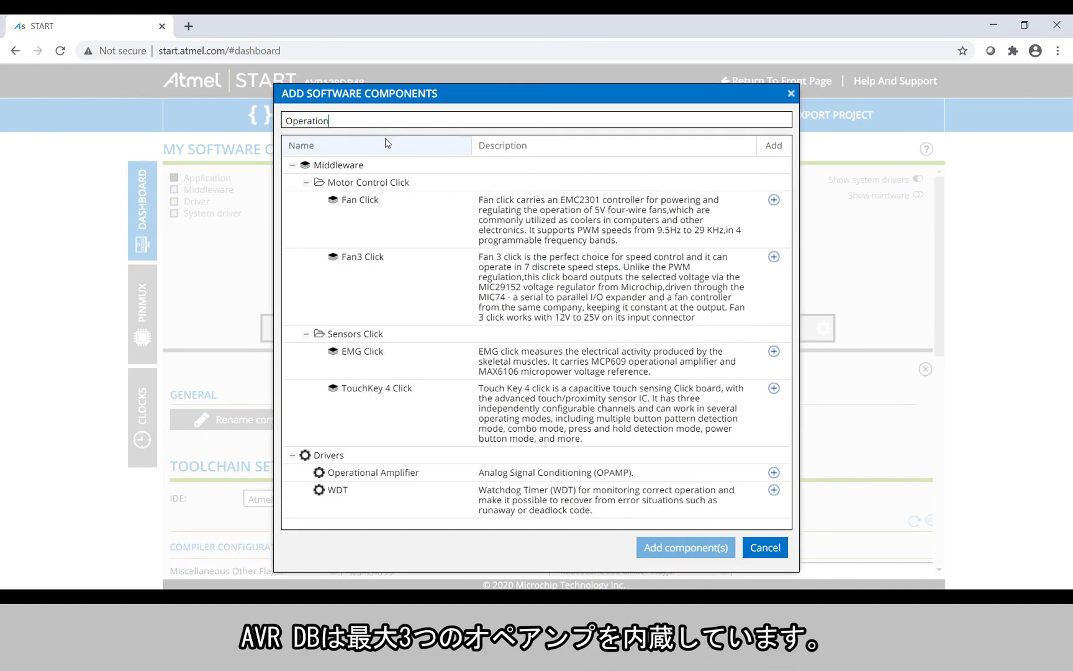
type("al")
left_click(455, 254)
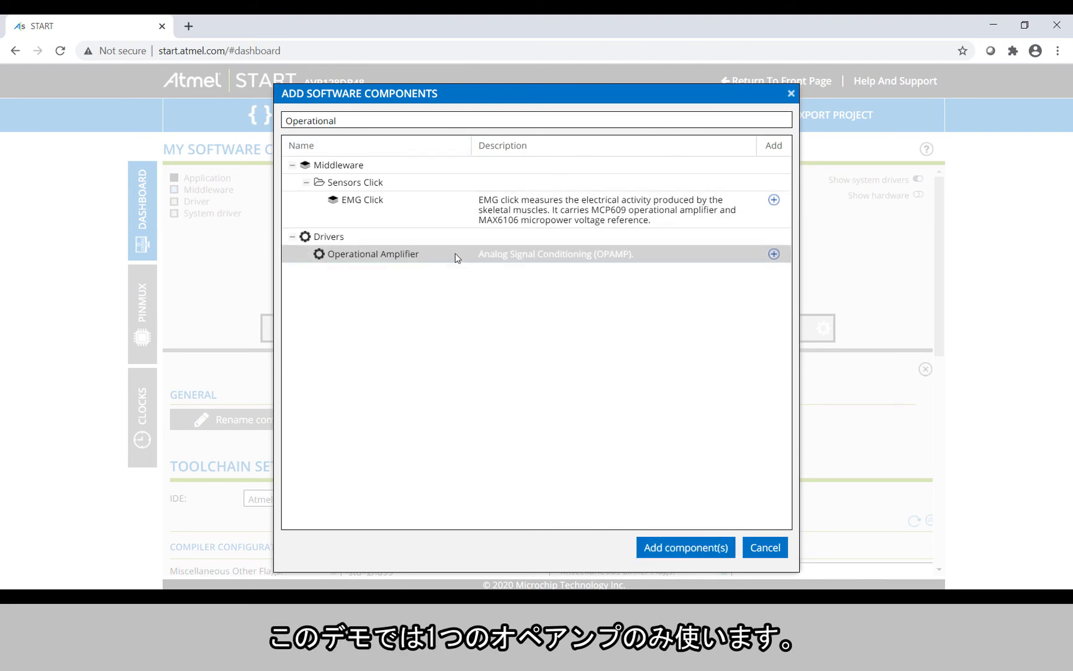
left_click(666, 547)
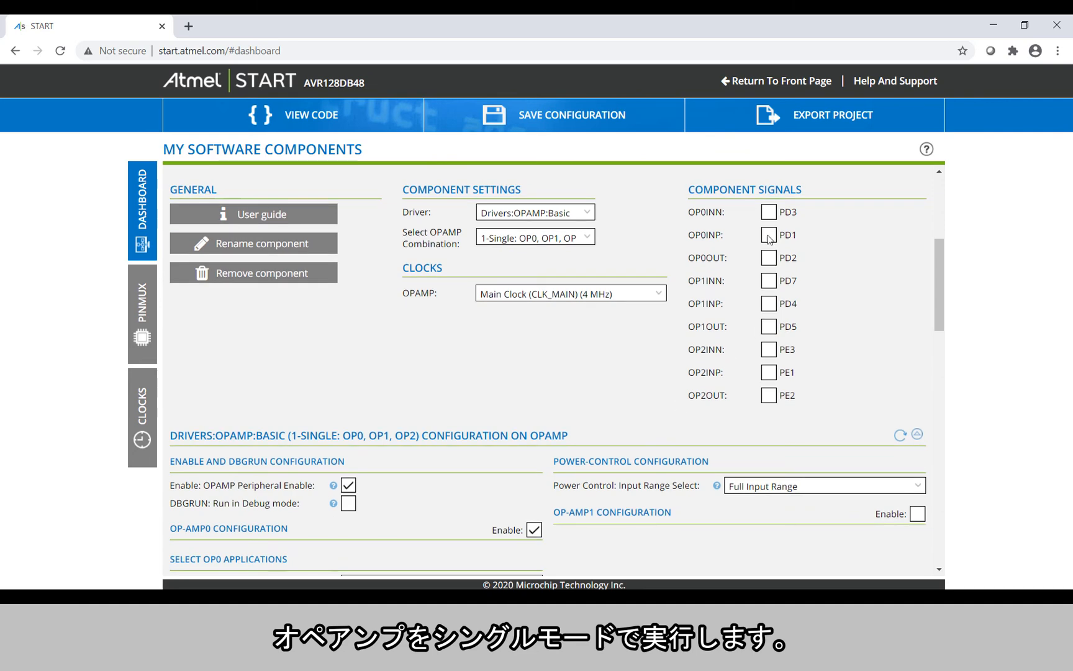
Set the OP0 application to Non-Inverting PGA with the wiper multiplexer at R1 = 8R, R2 = 8R, R2/R1 = 1.
scroll(476, 365, "down", 5)
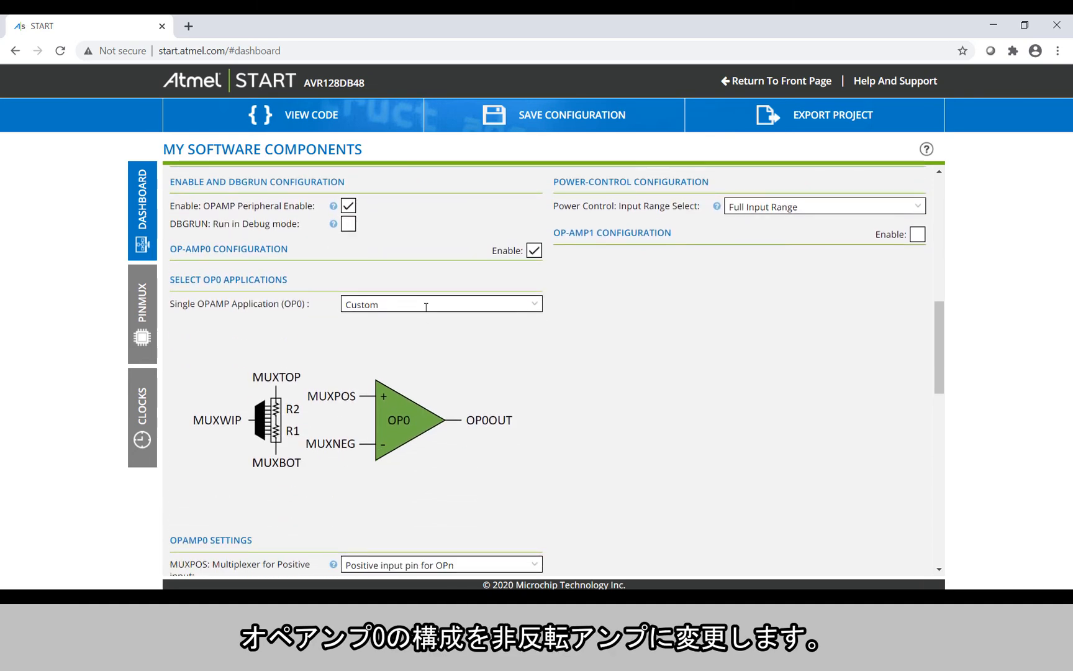
left_click(426, 304)
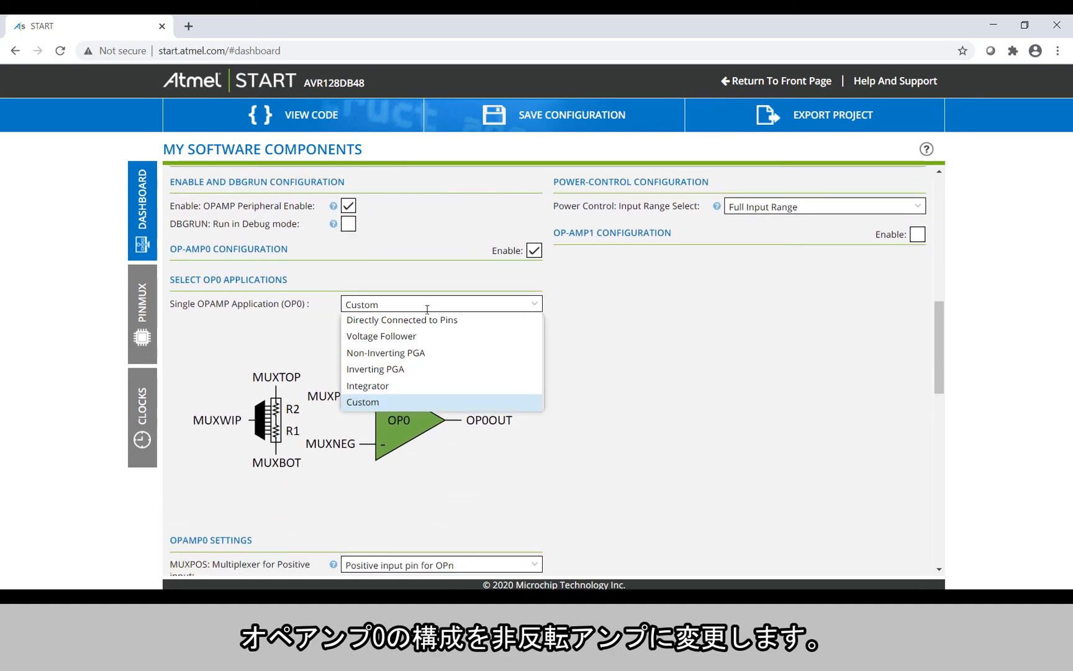
left_click(413, 352)
scroll(428, 360, "down", 6)
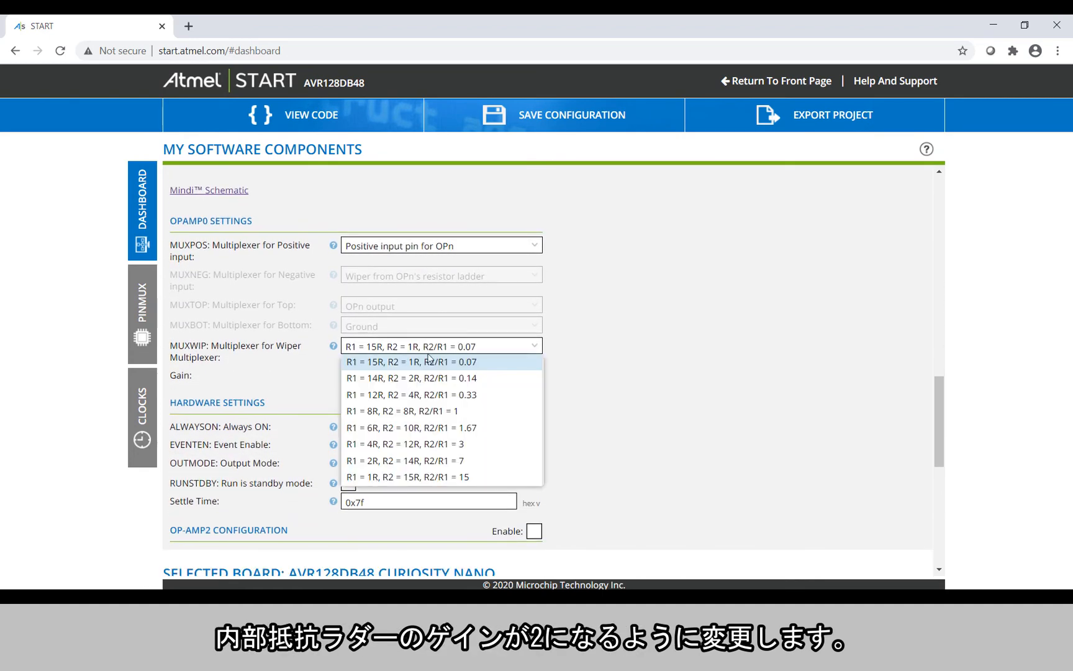
left_click(433, 409)
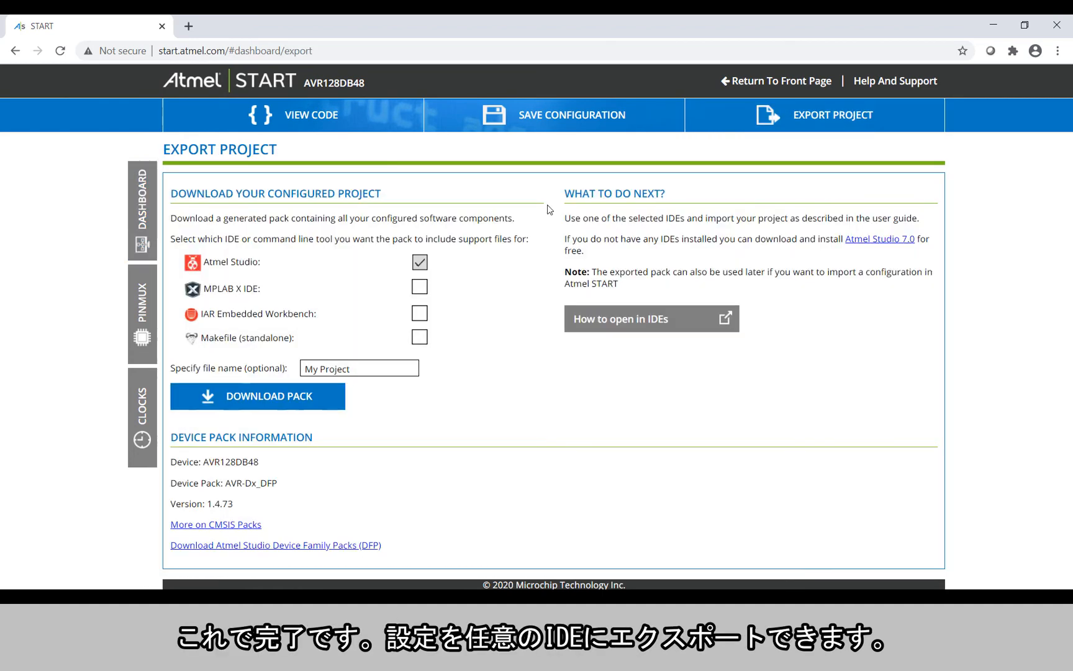
Name the exported project file Video_OPAMP_DEMO and download the pack.
triple_click(339, 368)
type("Video_OPAMP_DEMO")
left_click(308, 395)
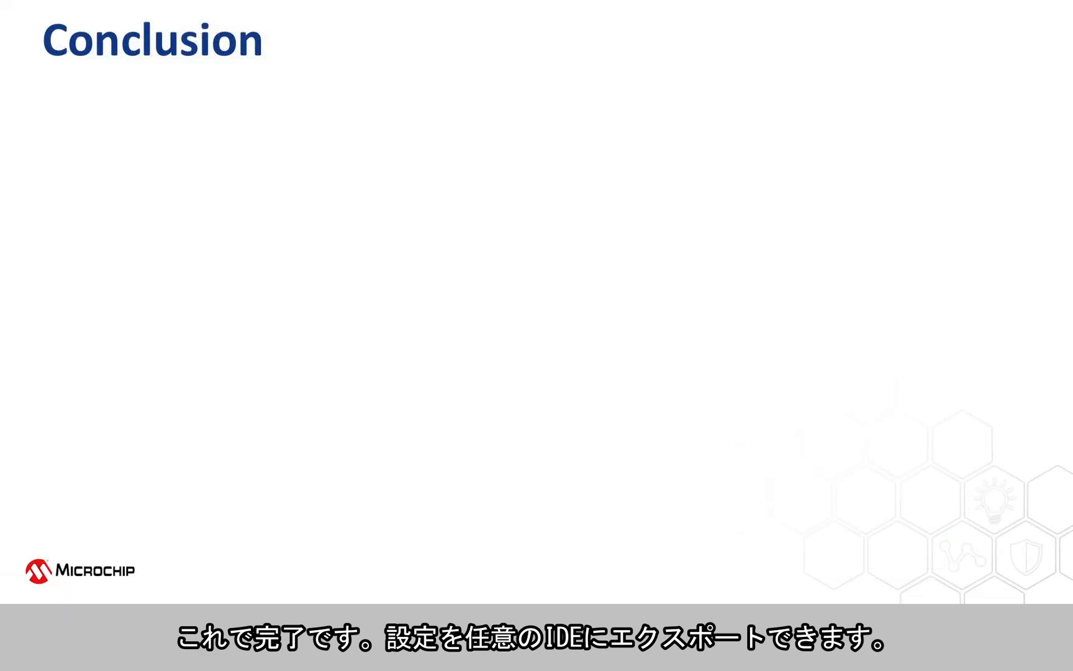